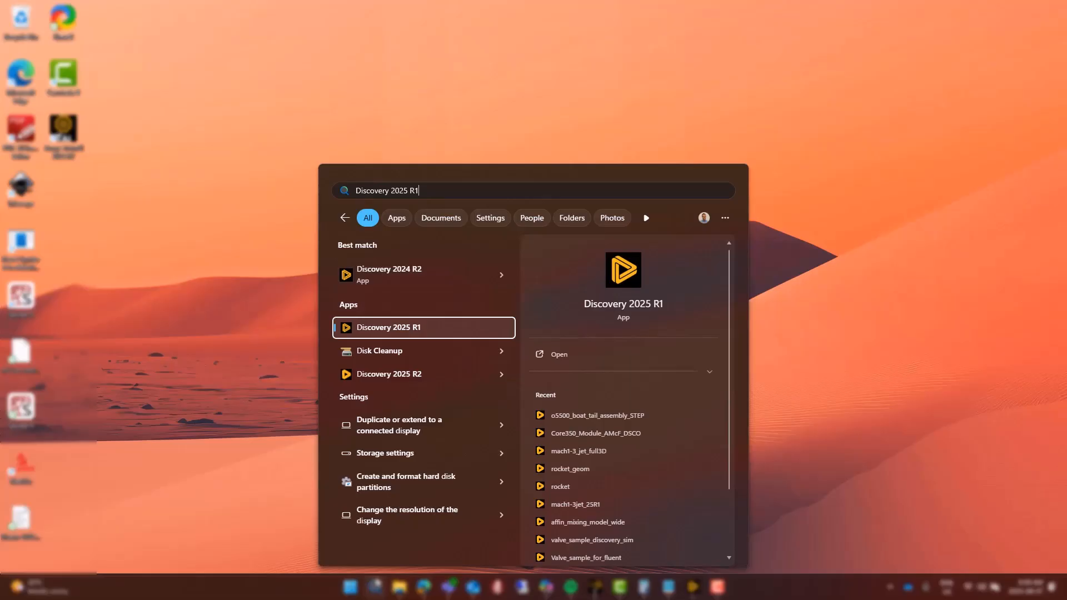
Launch Discovery 2025 R1 and open o5500_boat_tail_assembly_STEP.STEP from the 01 - Geometry Prep folder
key("Return")
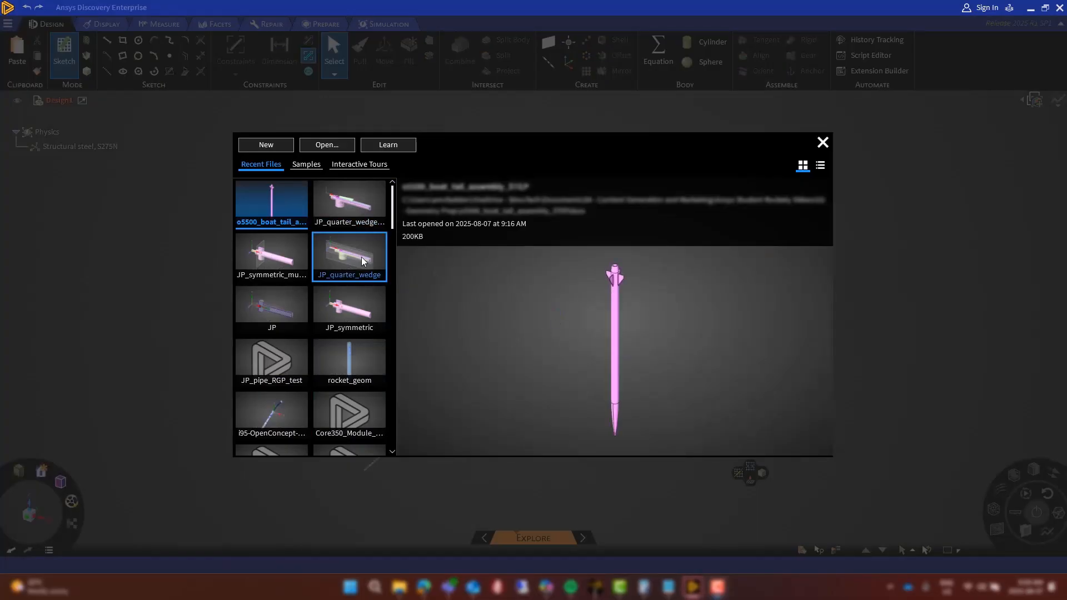
scroll(362, 262, "down", 5)
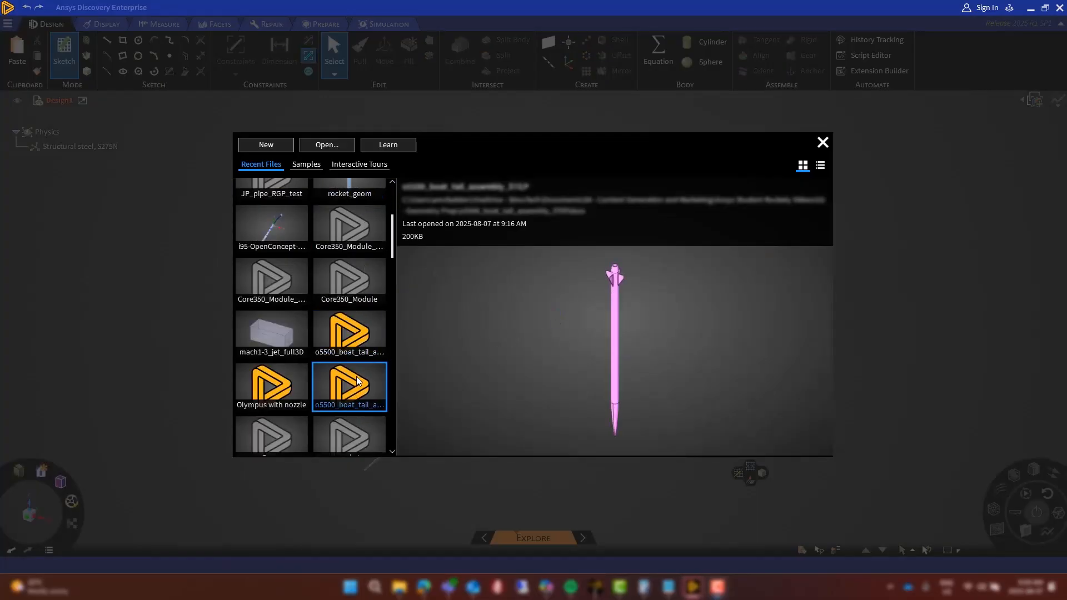
scroll(357, 381, "up", 5)
left_click(328, 145)
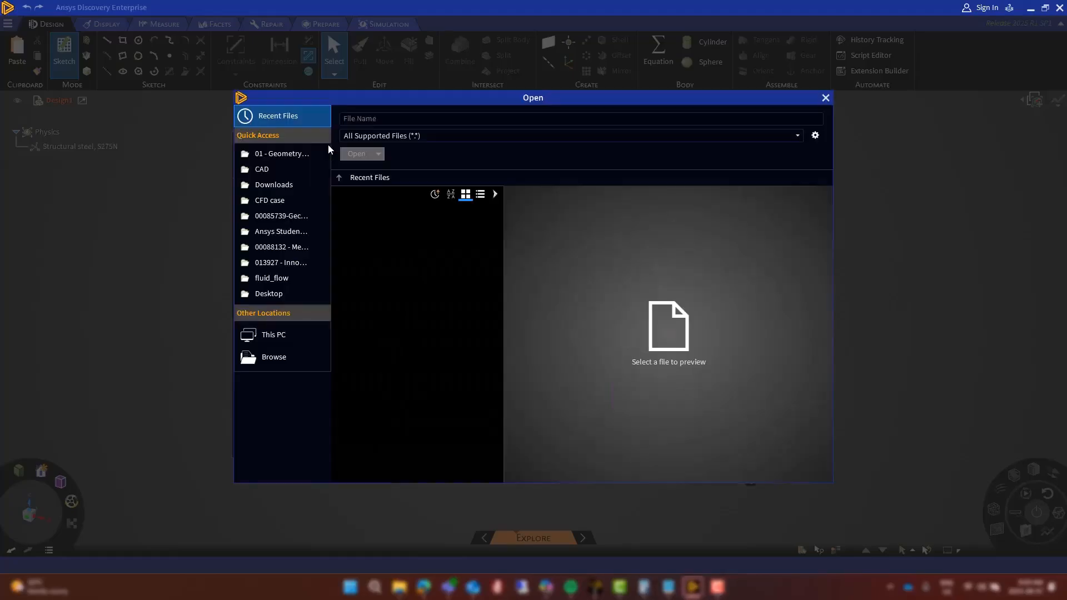
left_click(288, 356)
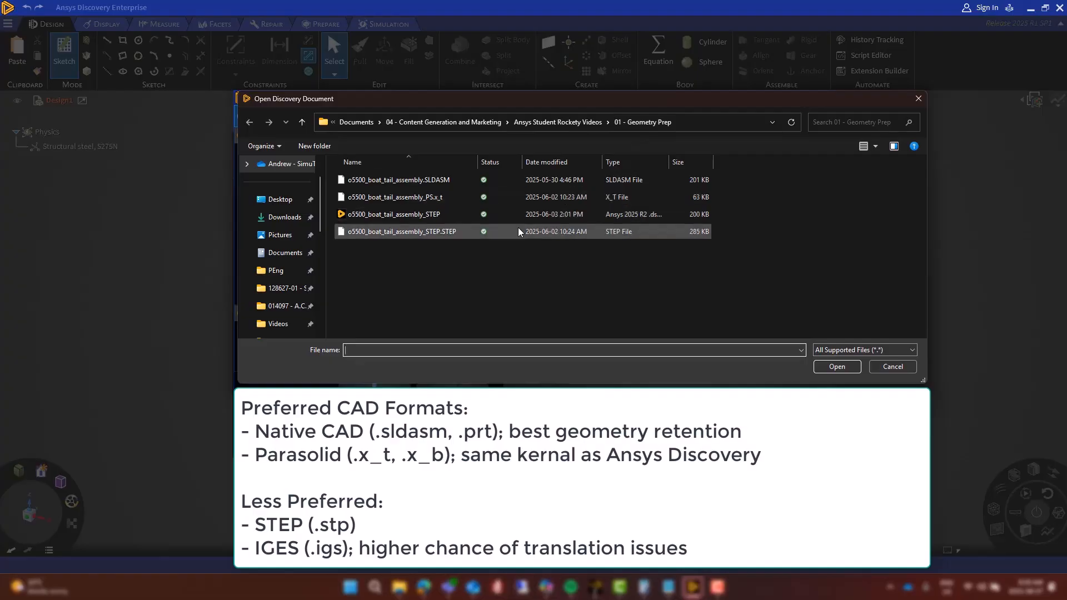
left_click(427, 232)
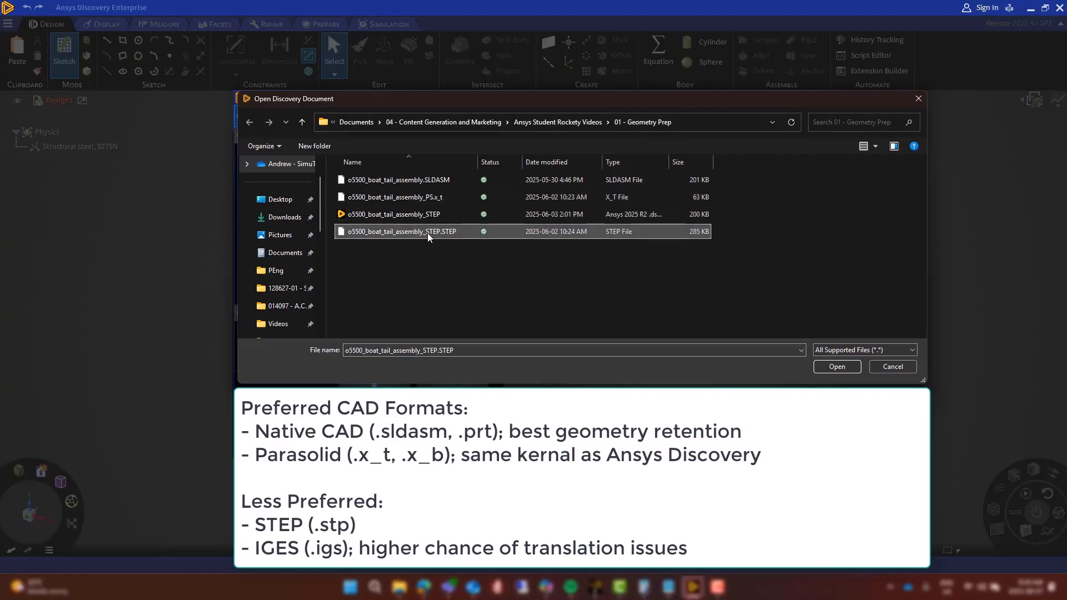
left_click(836, 366)
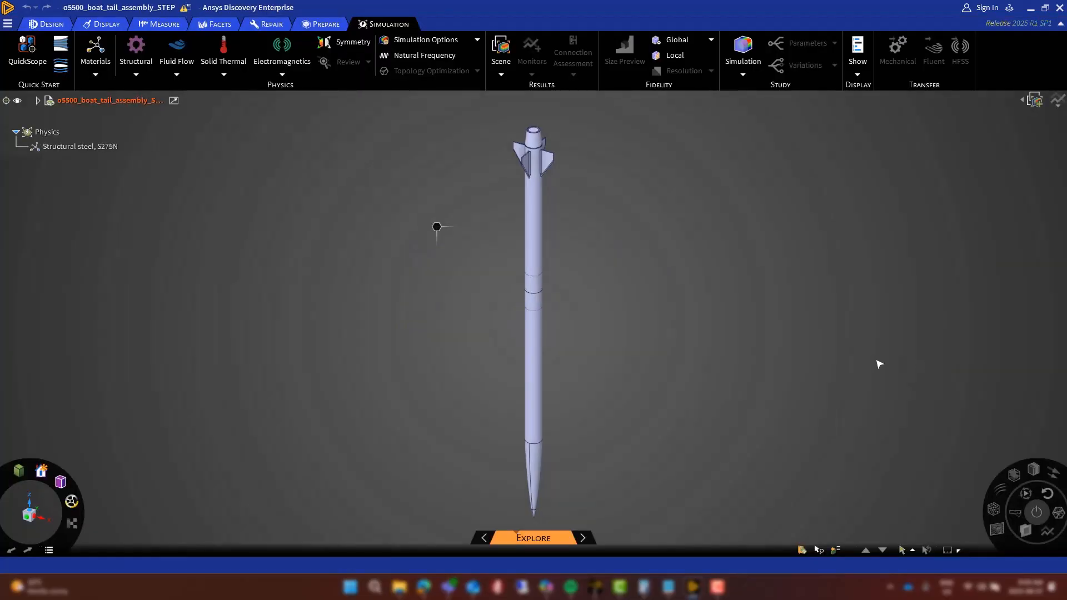
Select the vertex at the tip of the nose cone and read its x, y, z coordinates
scroll(628, 310, "down", 4)
middle_click_drag(669, 361, 715, 323)
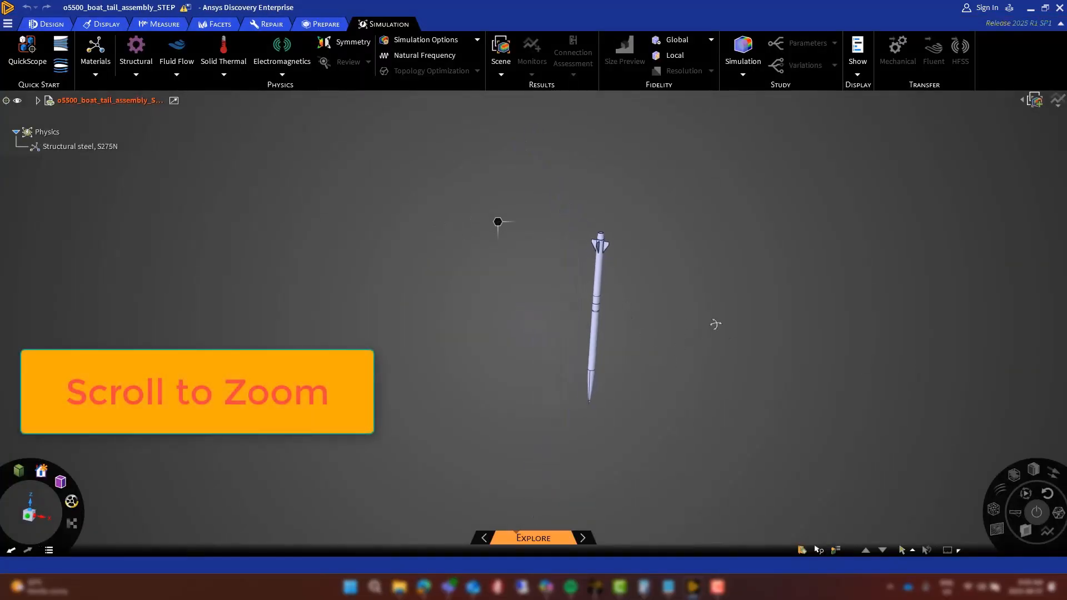
middle_click_drag(728, 228, 651, 299)
scroll(661, 345, "up", 10)
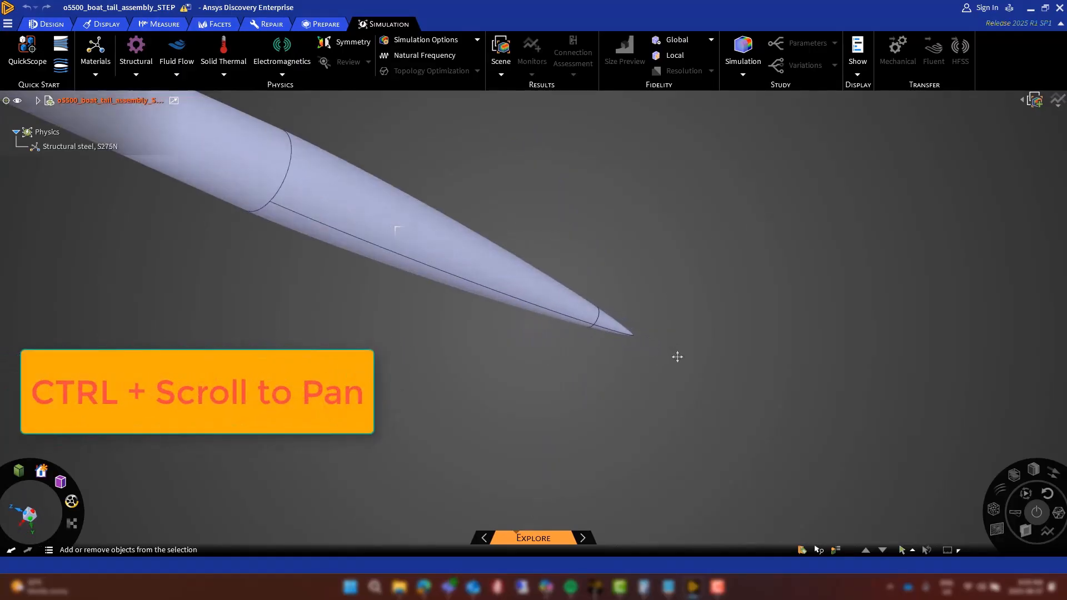
mouse_move(677, 358)
middle_mouse_down("ctrl")
mouse_move(512, 340)
mouse_move(747, 337)
mouse_move(572, 371)
mouse_move(669, 353)
middle_mouse_up("ctrl")
scroll(680, 382, "down", 5)
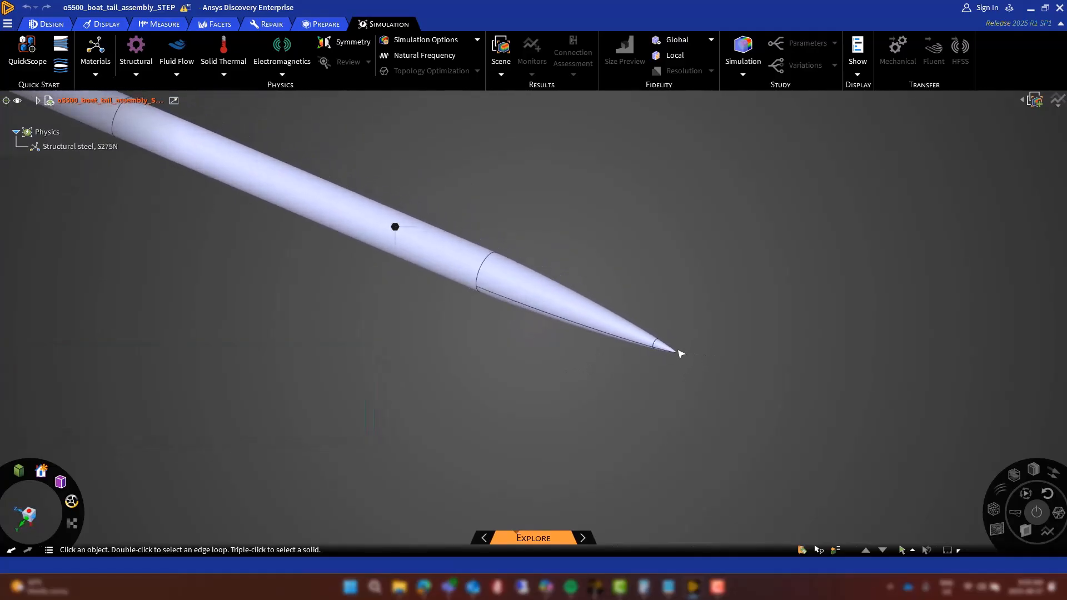
scroll(680, 356, "up", 5)
left_click(675, 361)
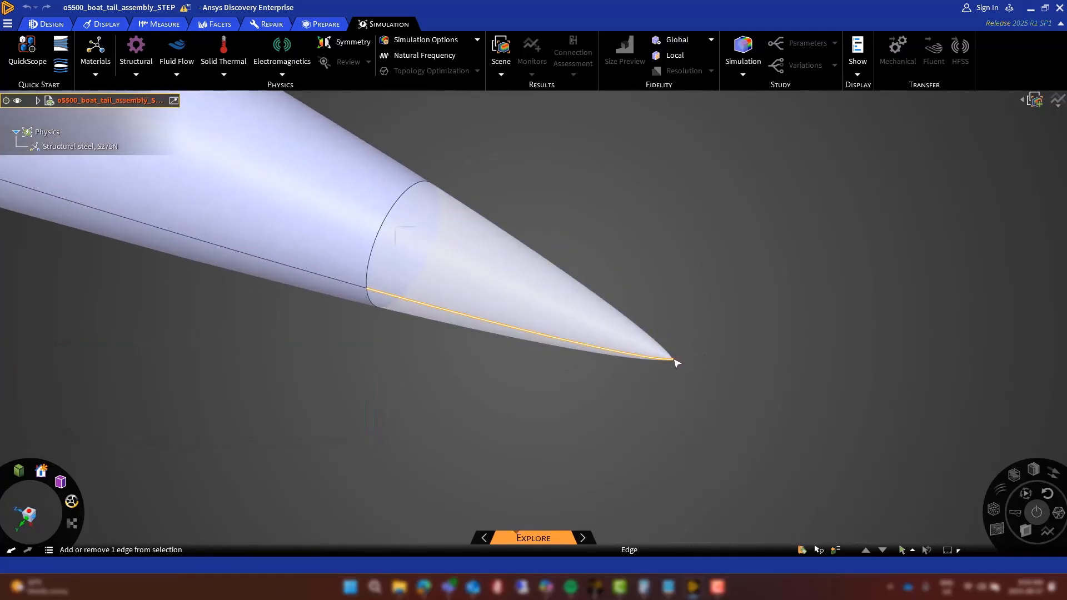
left_click(674, 360)
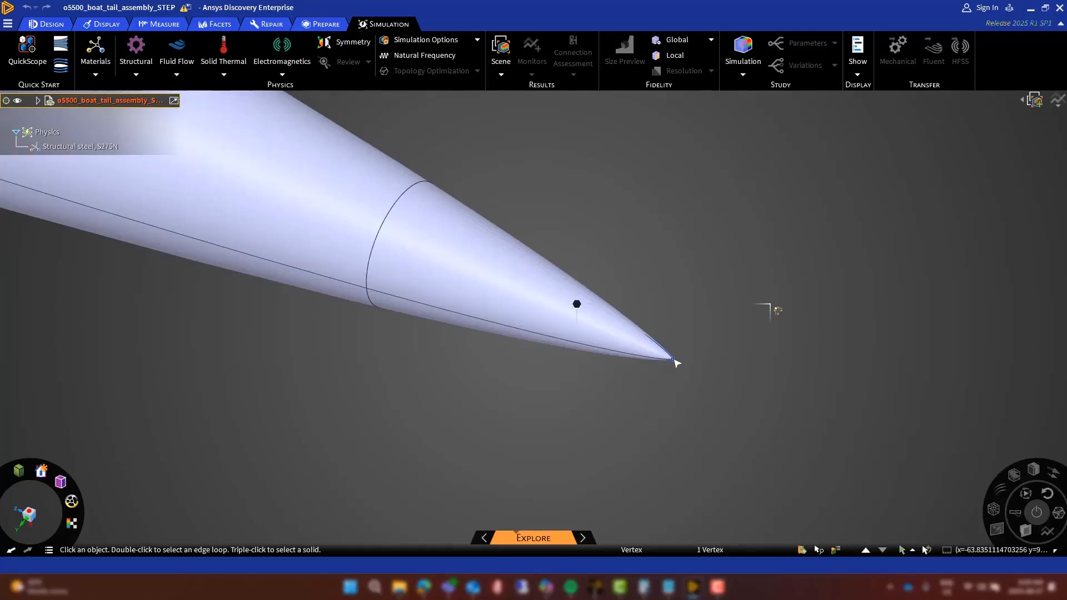
mouse_move(987, 552)
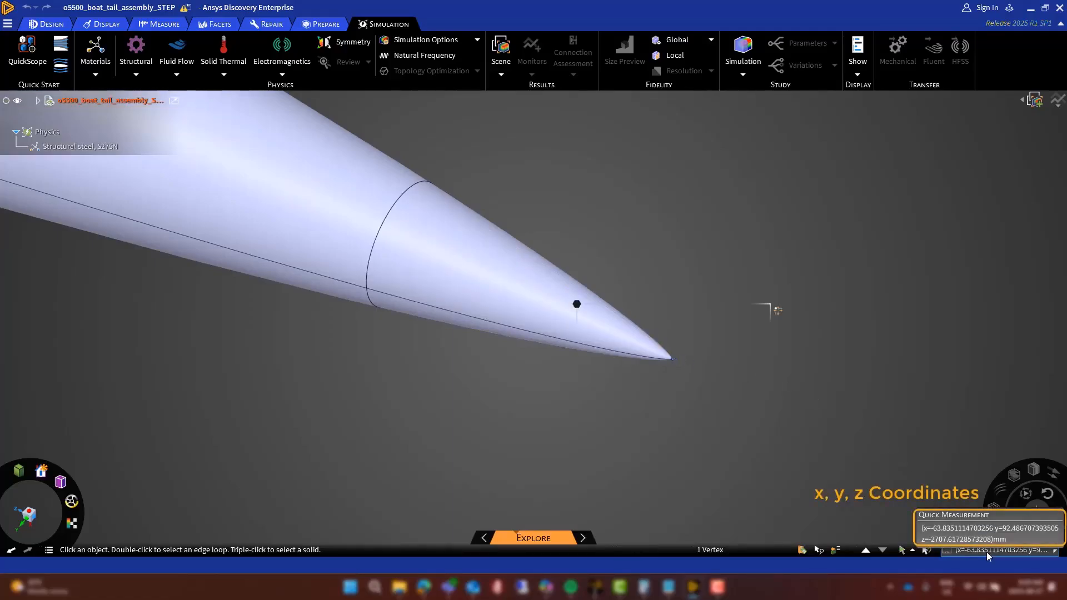
Select all rocket bodies for the Move tool and anchor the move handle at the nose cone tip
scroll(698, 473, "down", 10)
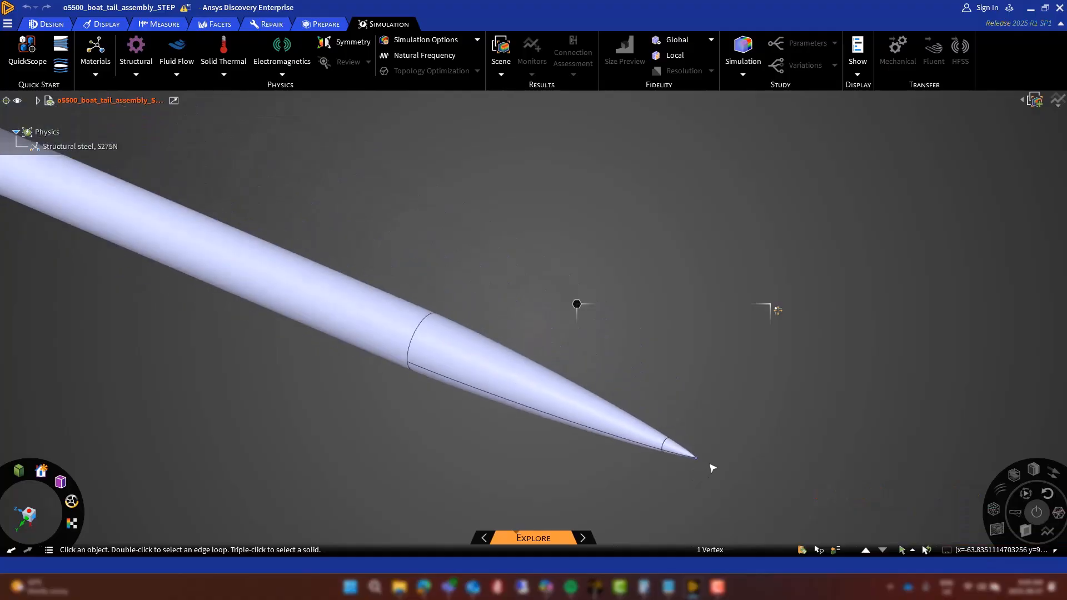
scroll(712, 468, "down", 5)
left_click_drag(750, 510, 113, 190)
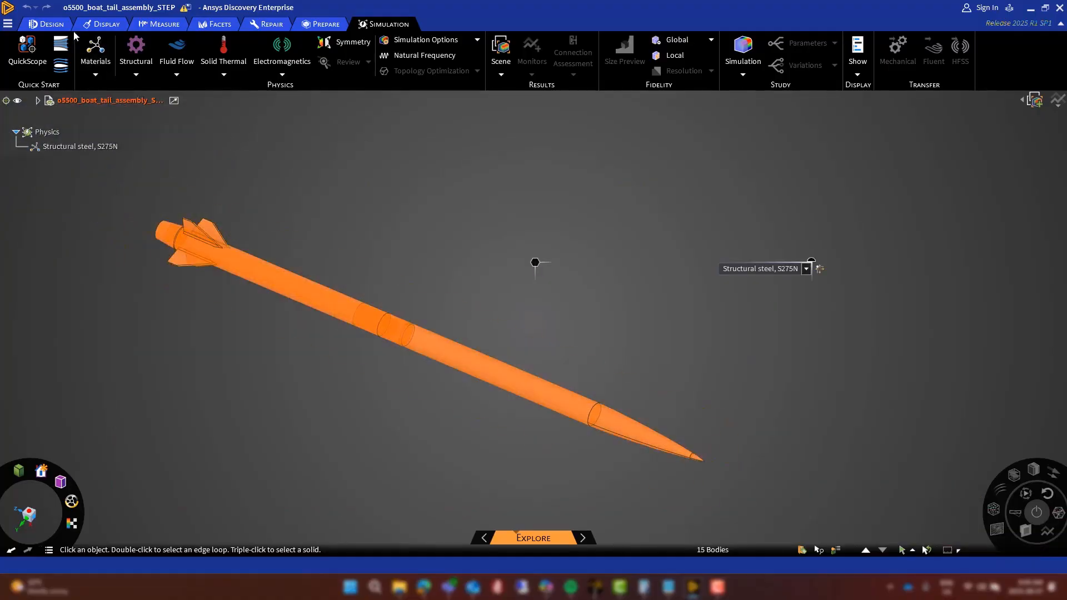
left_click(51, 24)
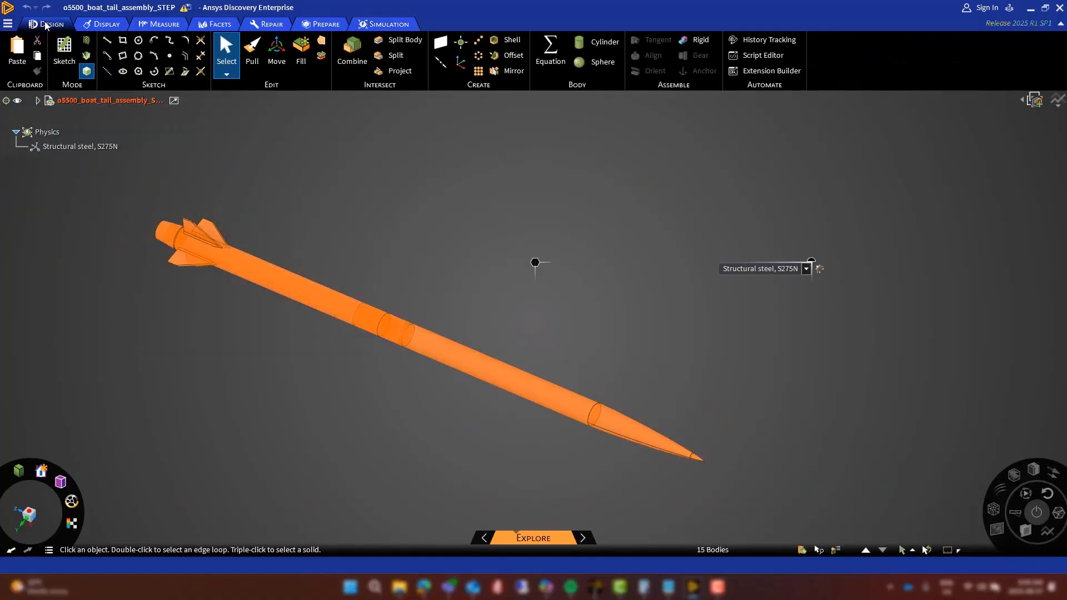
left_click(276, 52)
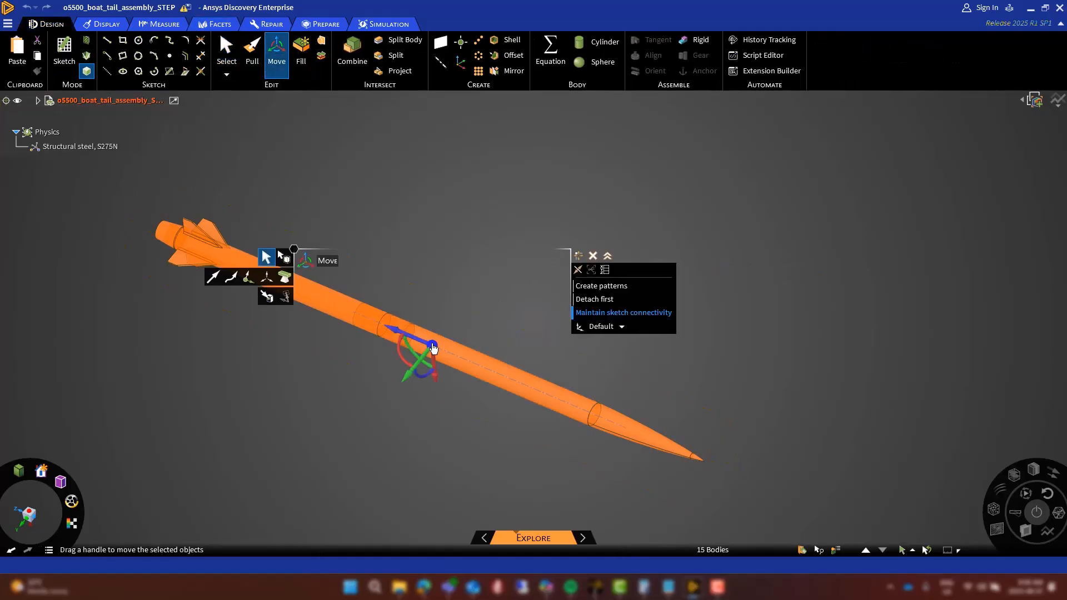
left_click_drag(439, 351, 702, 436)
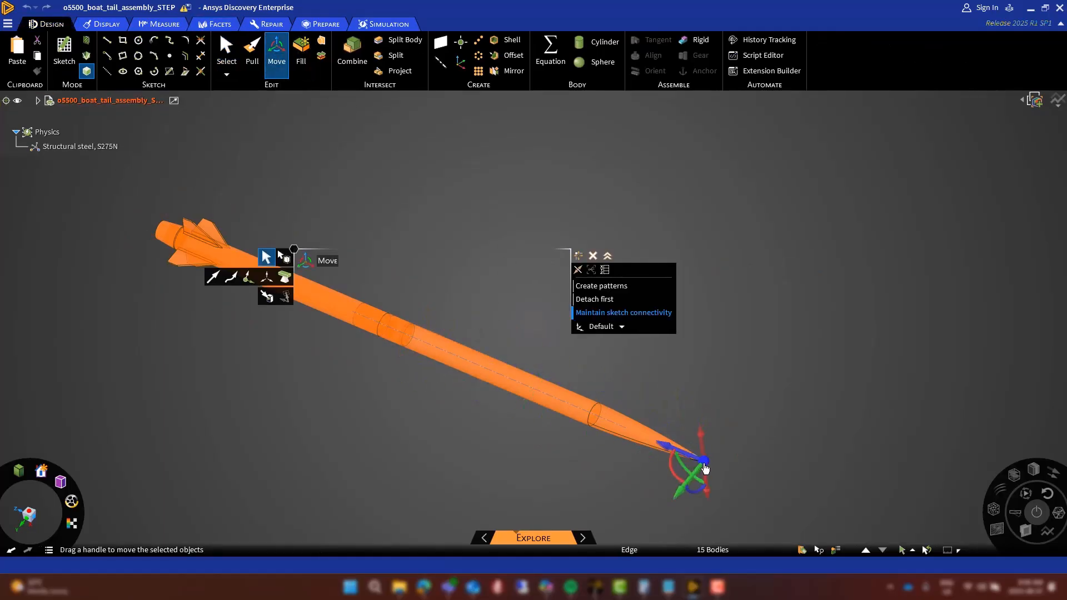
Move the rocket by XYZ coordinates, entering 0 for the nose tip's coordinates
left_click(606, 270)
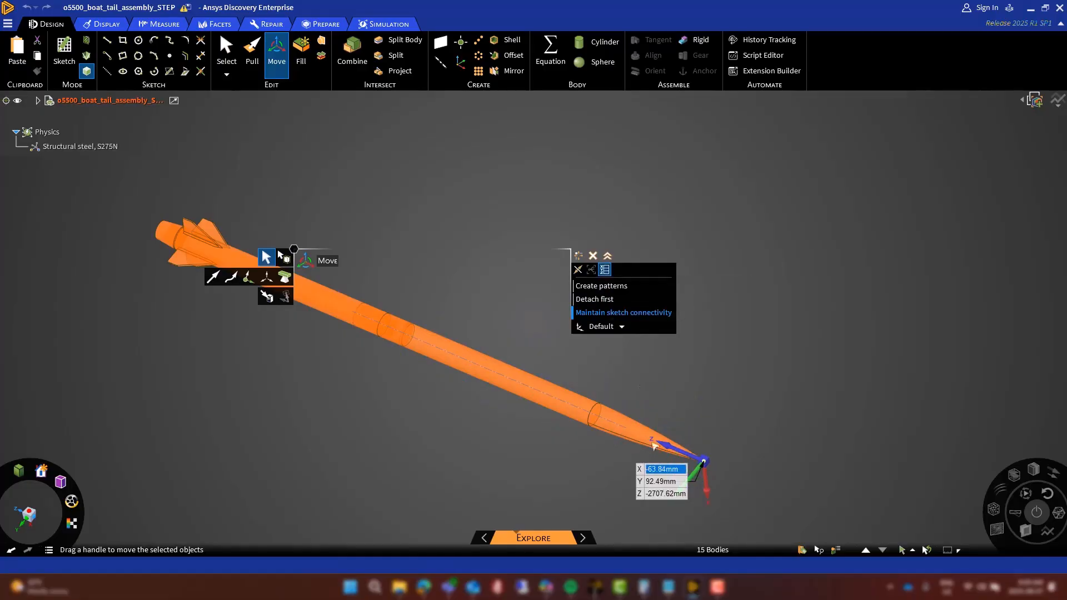
type("0")
key("Tab")
type("0")
key("Tab")
type("0")
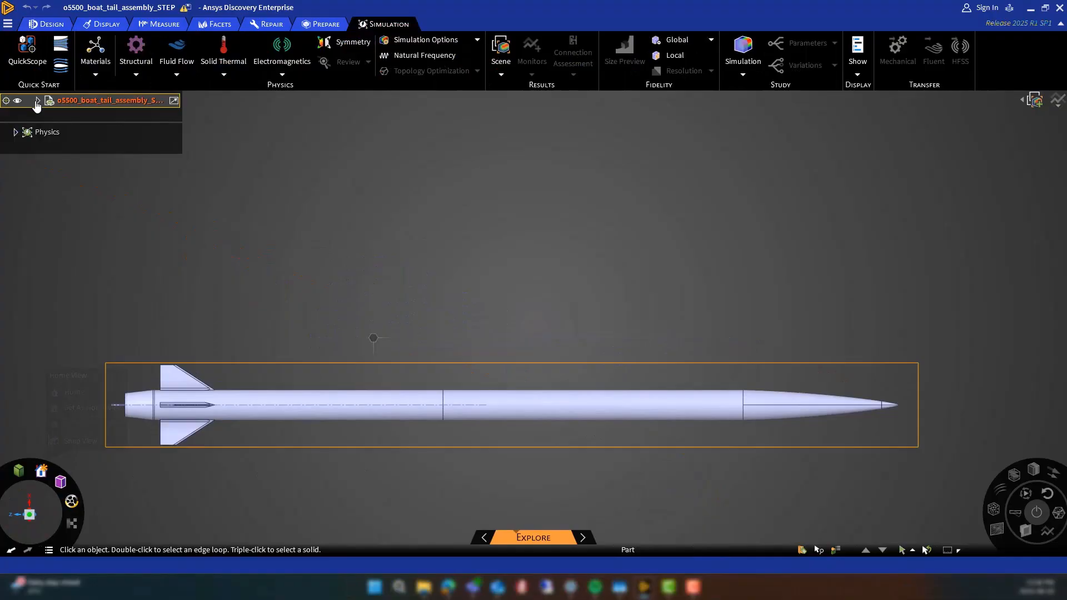
Expand the assembly structure to show the bodies of o5500_end_reference, o5500_thrust_plate and nosecone
left_click(37, 100)
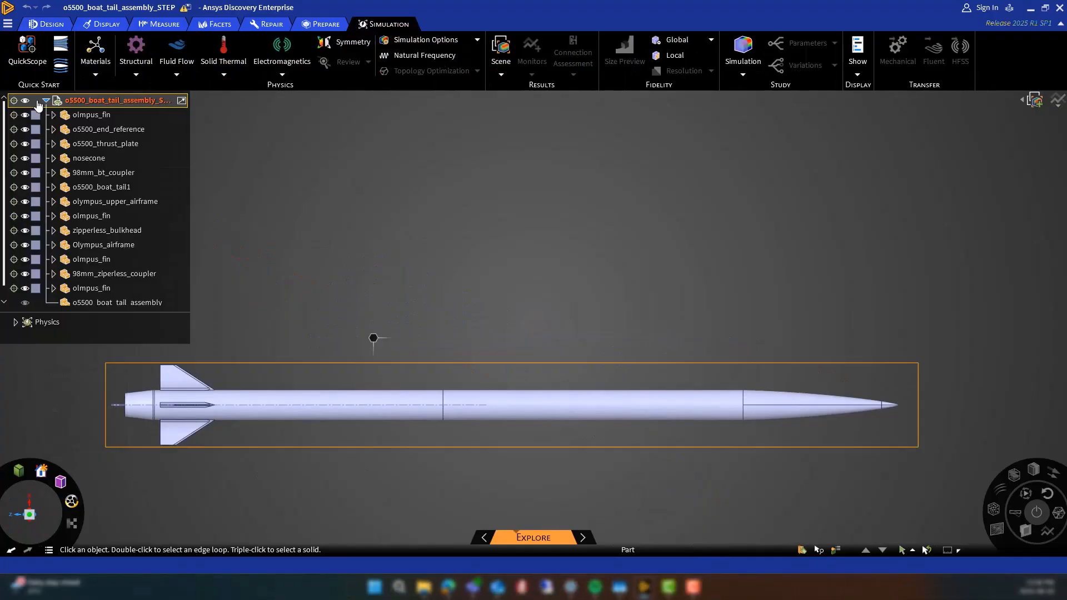
left_click(53, 129)
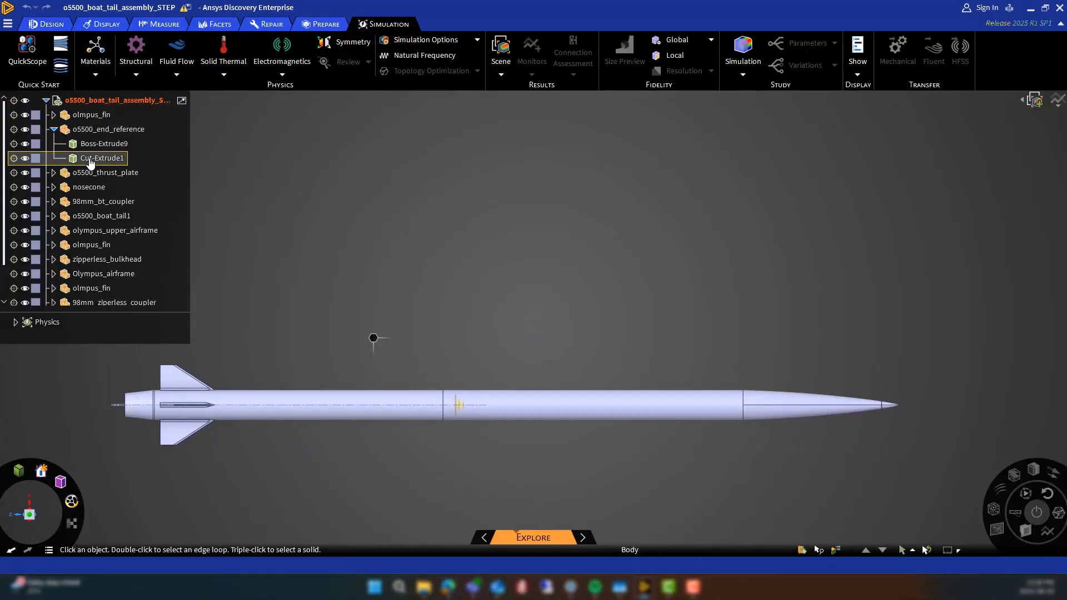
left_click(53, 172)
left_click(53, 202)
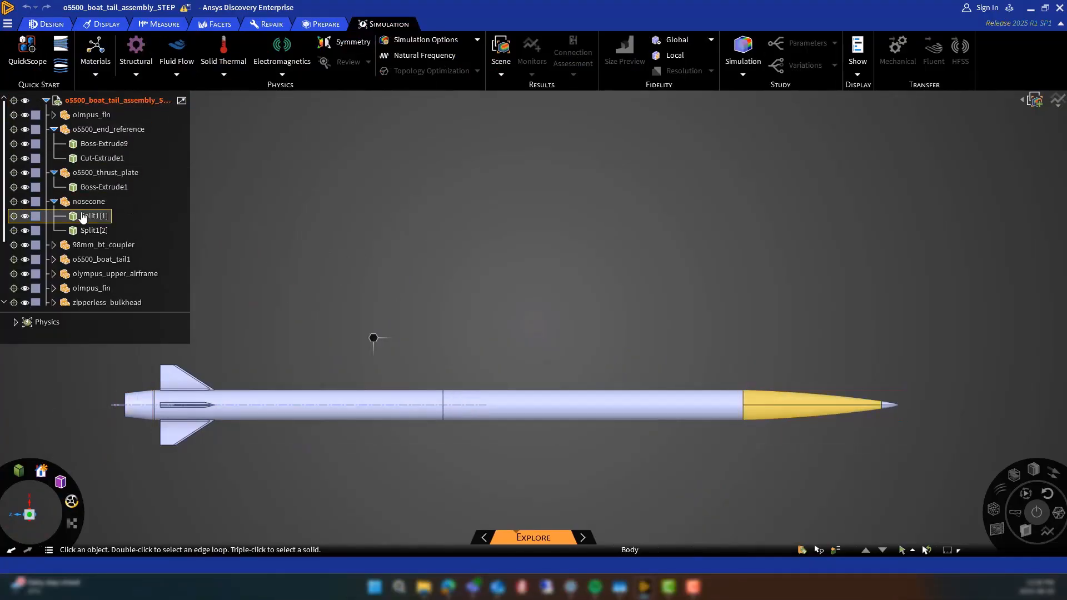
Section the rocket assembly along its length through a sketch plane and list the body of the first olmpus_fin
left_click(58, 25)
left_click(68, 47)
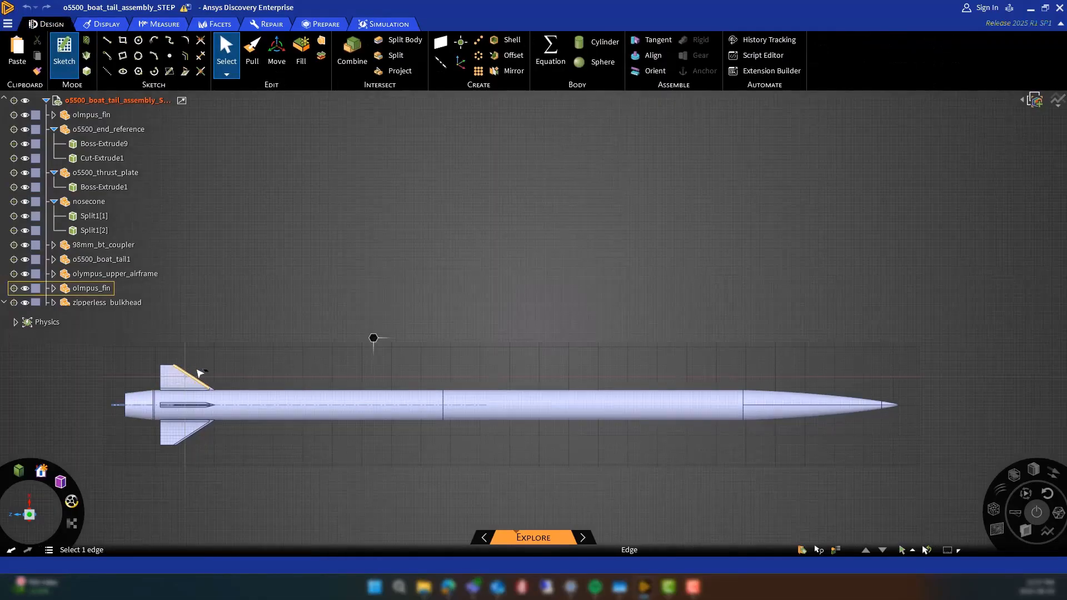
left_click(200, 373)
left_click(53, 114)
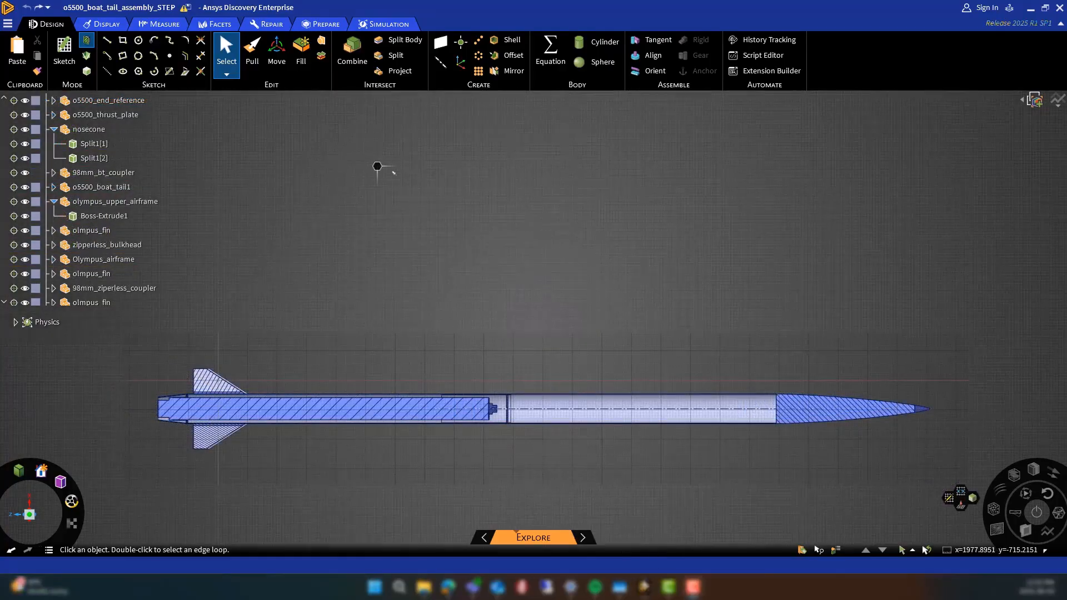
Switch to the Olympus with nozzle document and section the rocket along its length
mouse_move(644, 587)
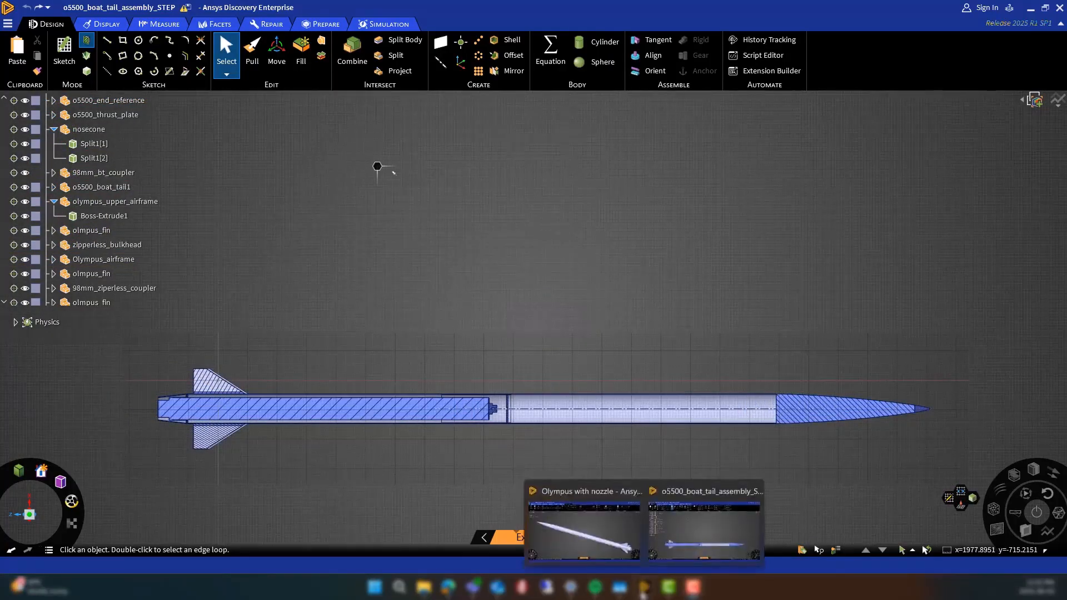
left_click(606, 542)
middle_click_drag(704, 482, 439, 446)
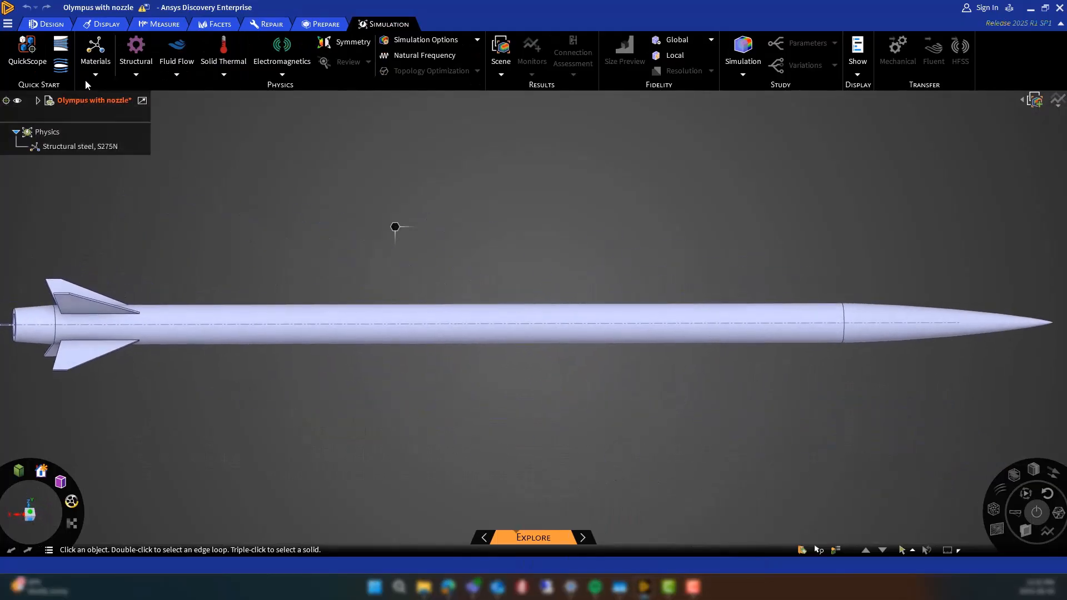
left_click(49, 25)
left_click(68, 49)
key("x")
middle_click_drag(401, 384, 405, 322)
Expand the Default component, select its Solid body and examine the sectioned nozzle at the tail
left_click(38, 101)
left_click(46, 114)
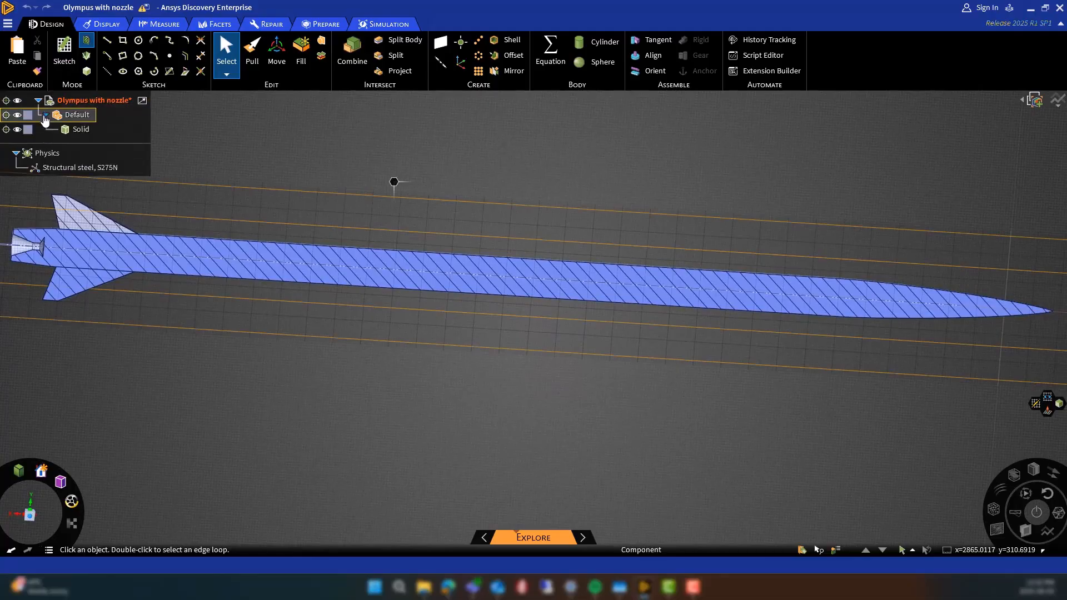
left_click(79, 129)
scroll(489, 397, "down", 3)
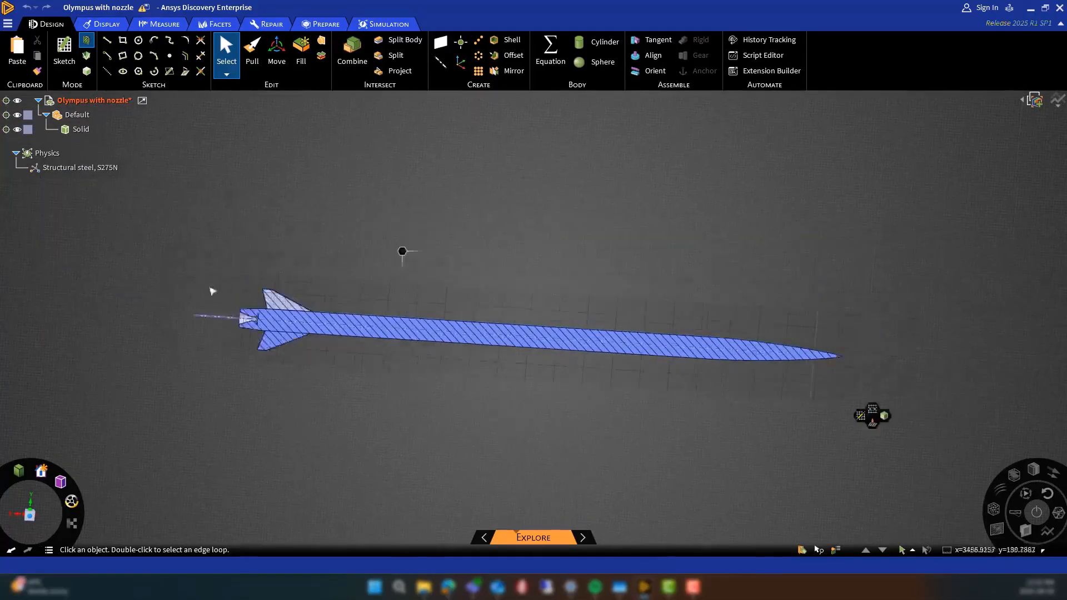
scroll(252, 319, "up", 7)
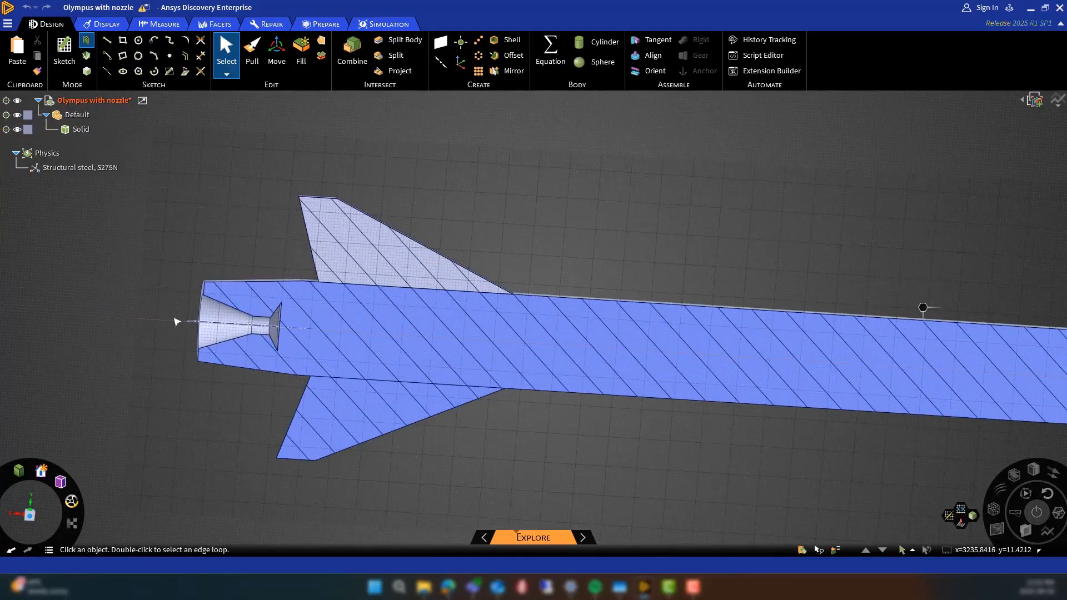
scroll(139, 328, "down", 5)
Return the Olympus with nozzle model to 3D mode and switch back to the o5500_boat_tail_assembly_STEP document
left_click(85, 73)
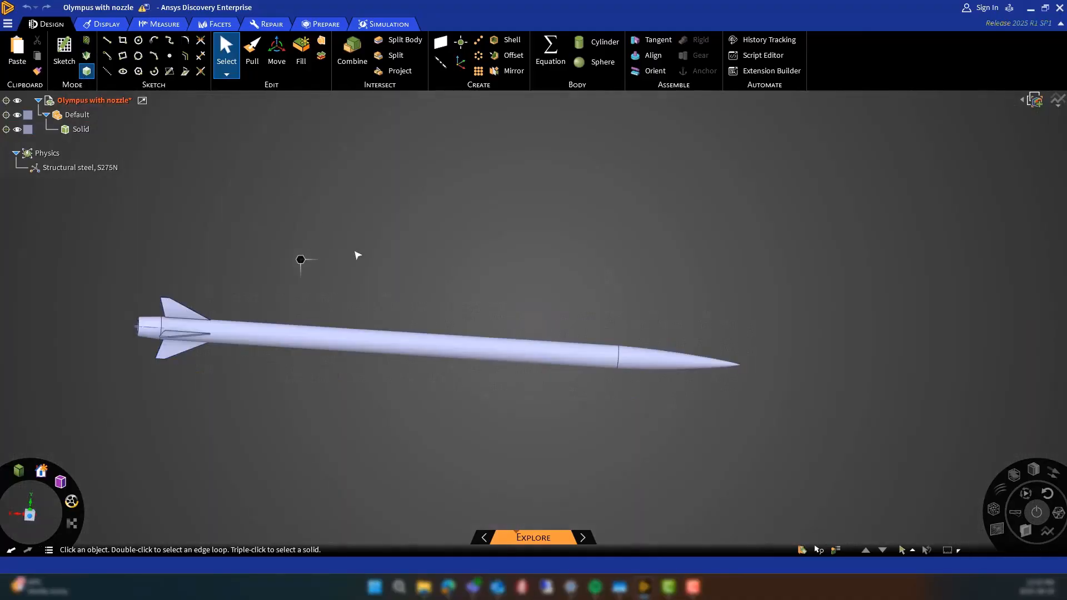
mouse_move(644, 587)
left_click(688, 533)
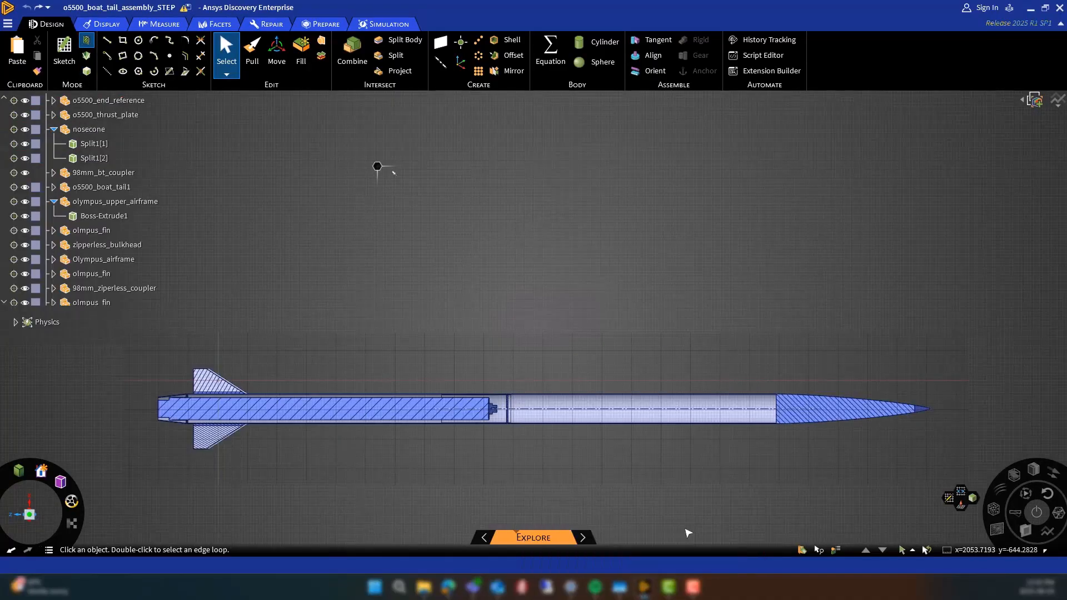
Hide the whole assembly, show only nosecone and olympus_upper_airframe, and view the airframe's open end in 3D mode
scroll(25, 104, "up", 2)
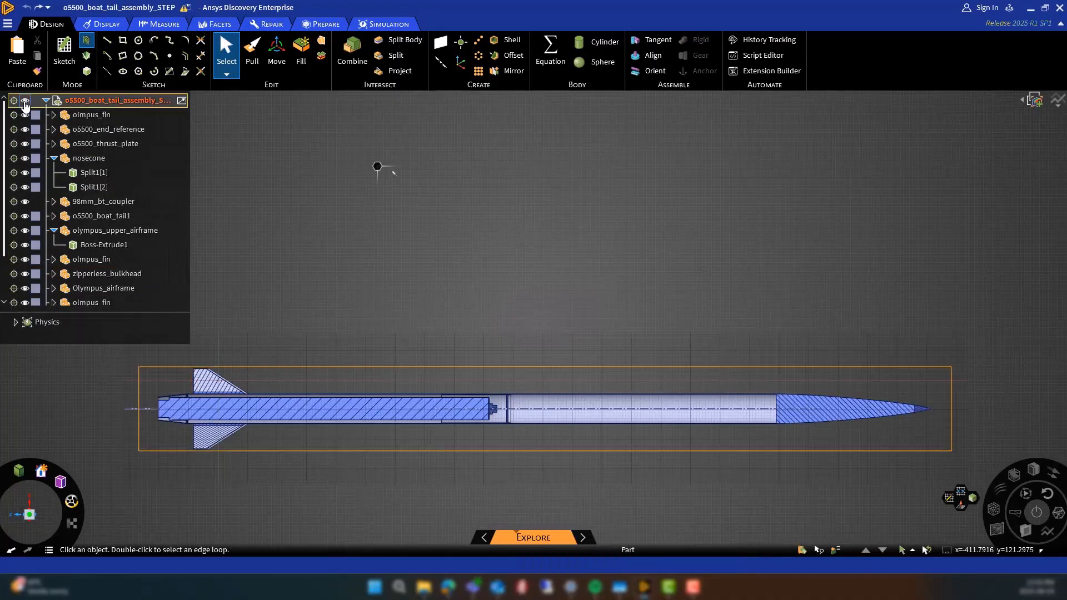
left_click(22, 102)
left_click(25, 157)
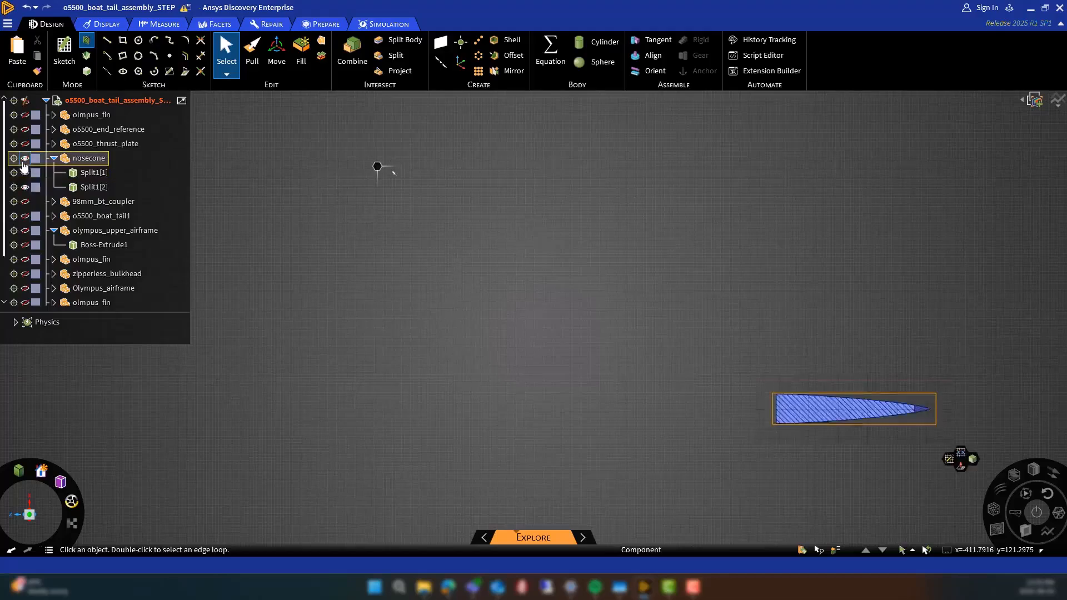
left_click(25, 231)
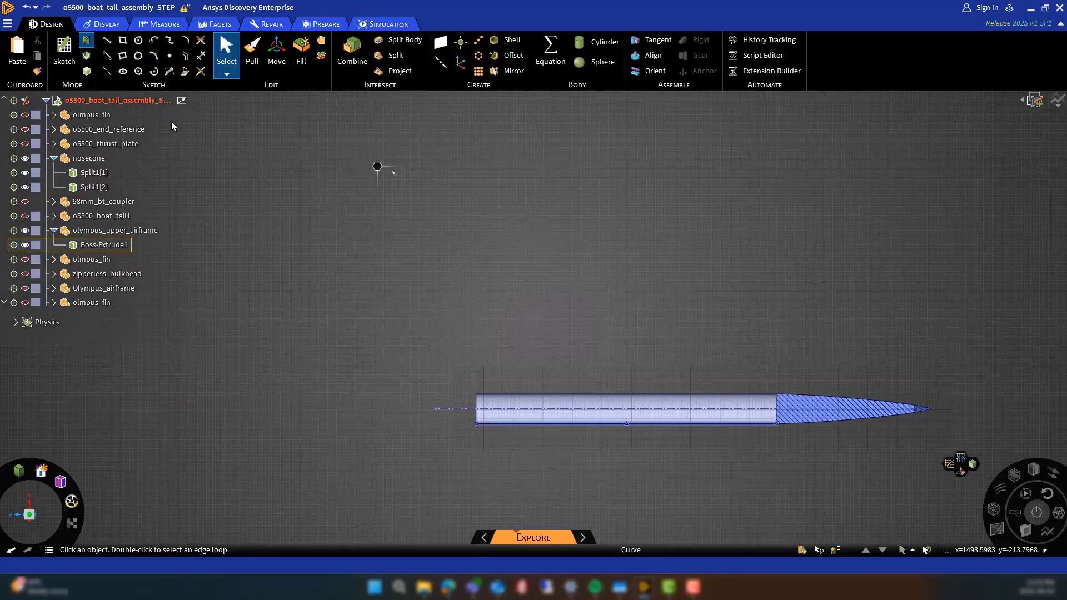
scroll(471, 426, "up", 5)
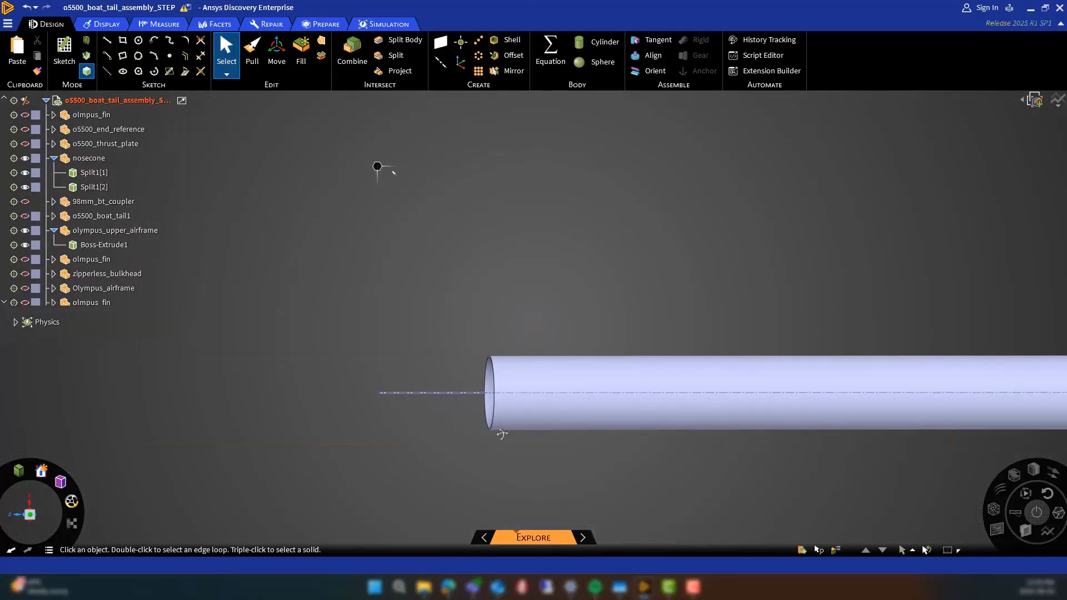
Pull the inner cylindrical face of olympus_upper_airframe inward to close its bore and make the tube solid
key("p")
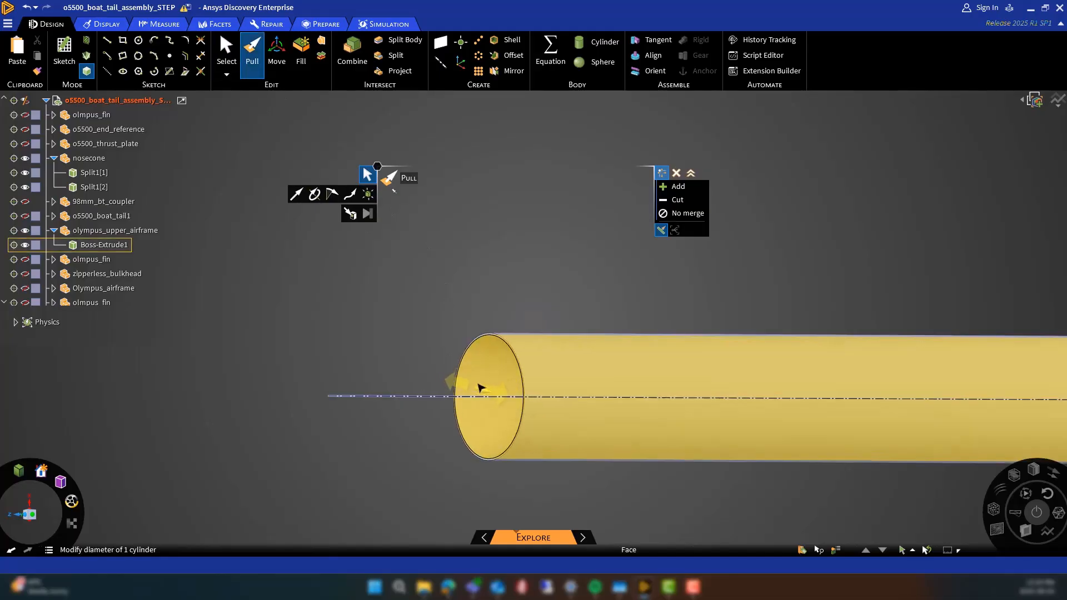
left_click(481, 380)
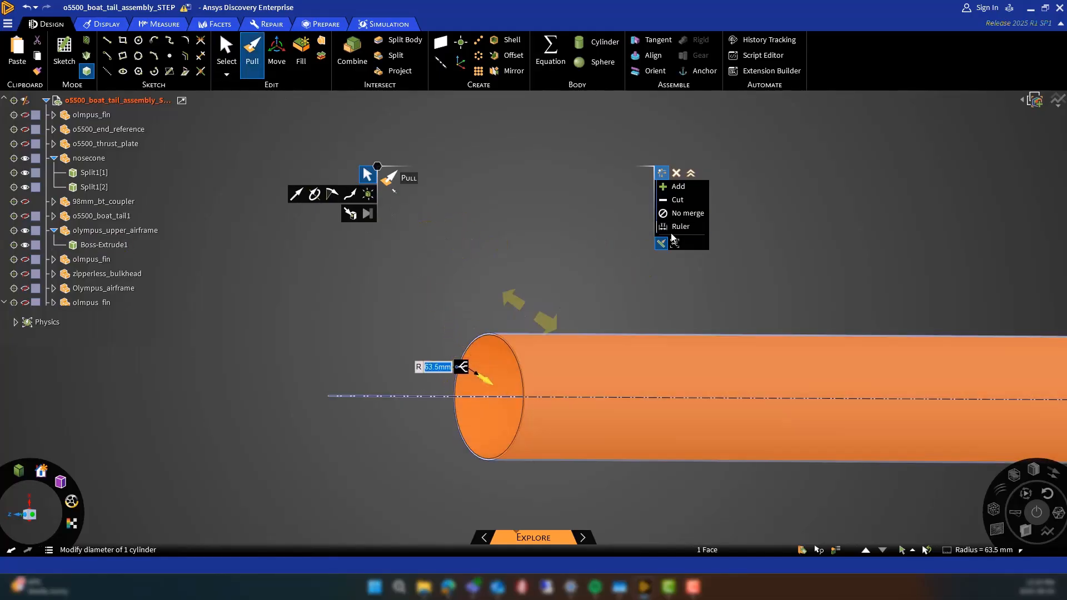
left_click(488, 384)
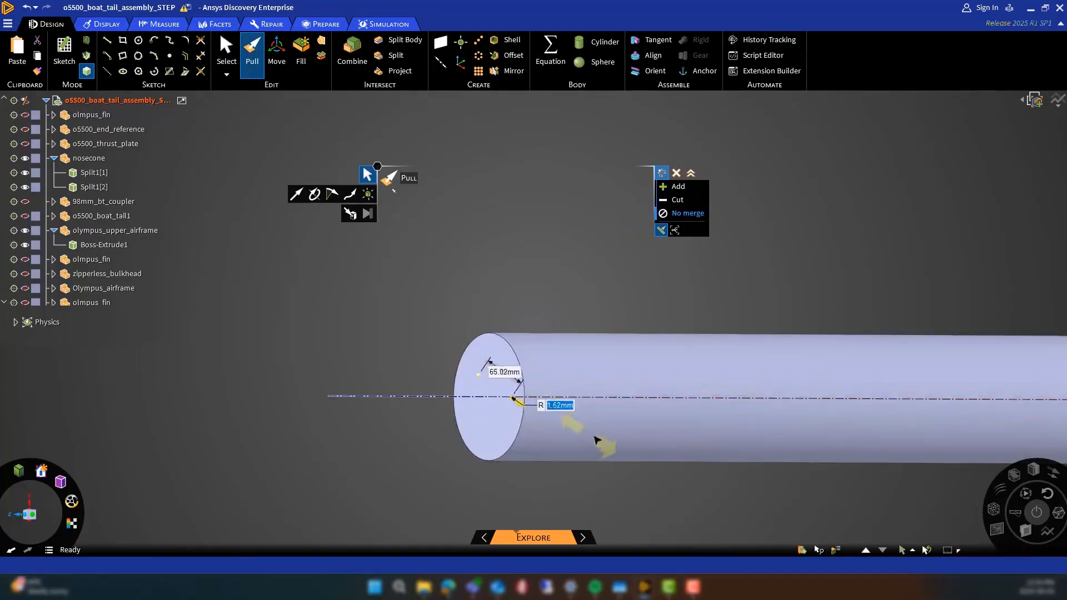
left_click(302, 383)
Combine the solid upper airframe with both nosecone bodies, Split1[1] and Split1[2], into one body
scroll(301, 383, "down", 5)
middle_click_drag(485, 437, 389, 440)
scroll(331, 431, "down", 1)
key("i")
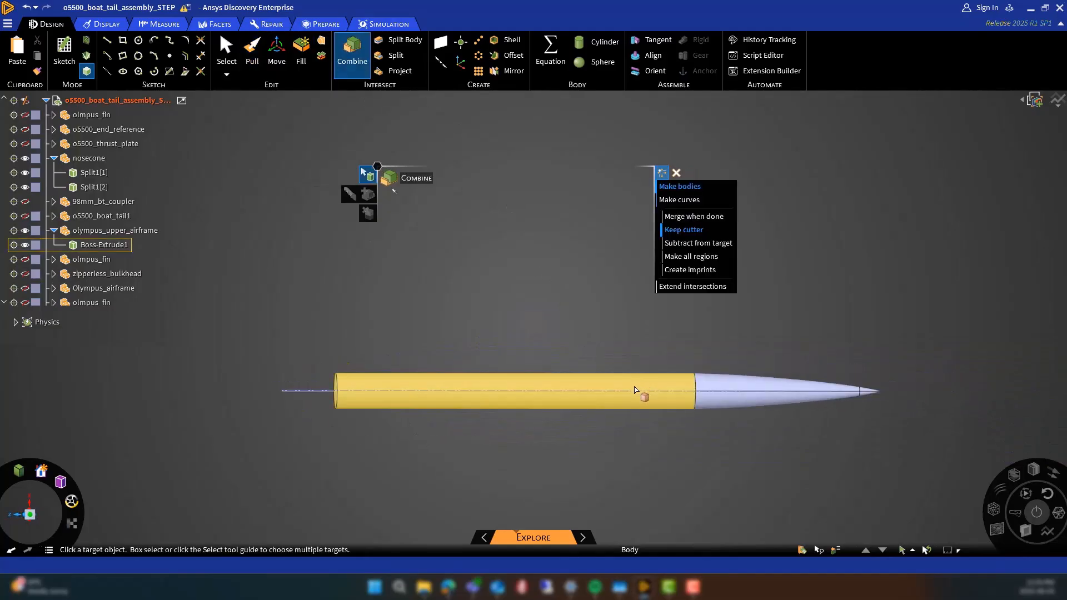
left_click(638, 393)
left_click(726, 404)
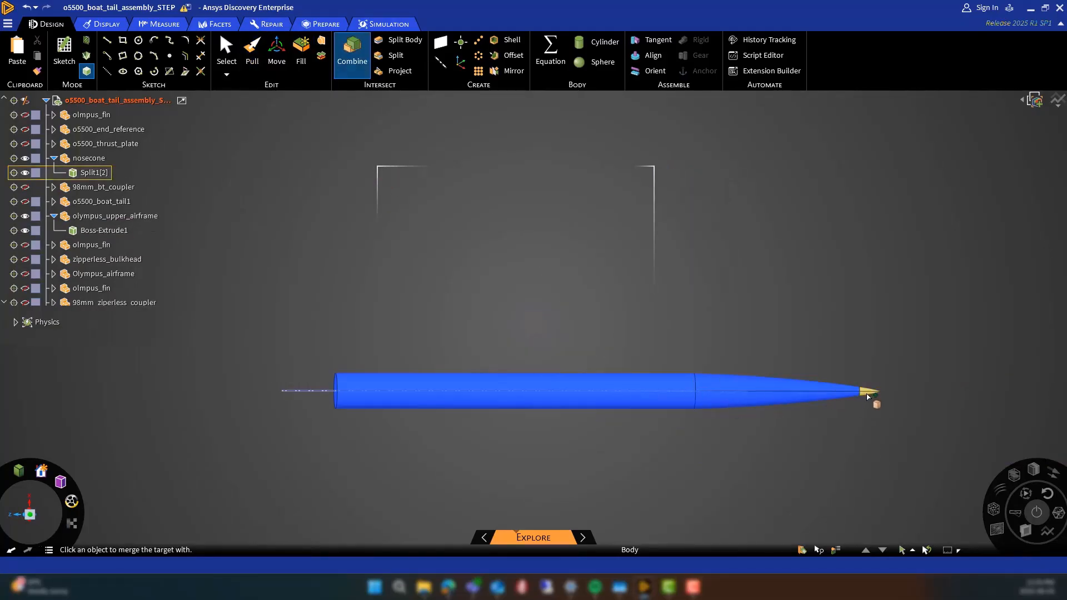
left_click(861, 395)
key("Escape")
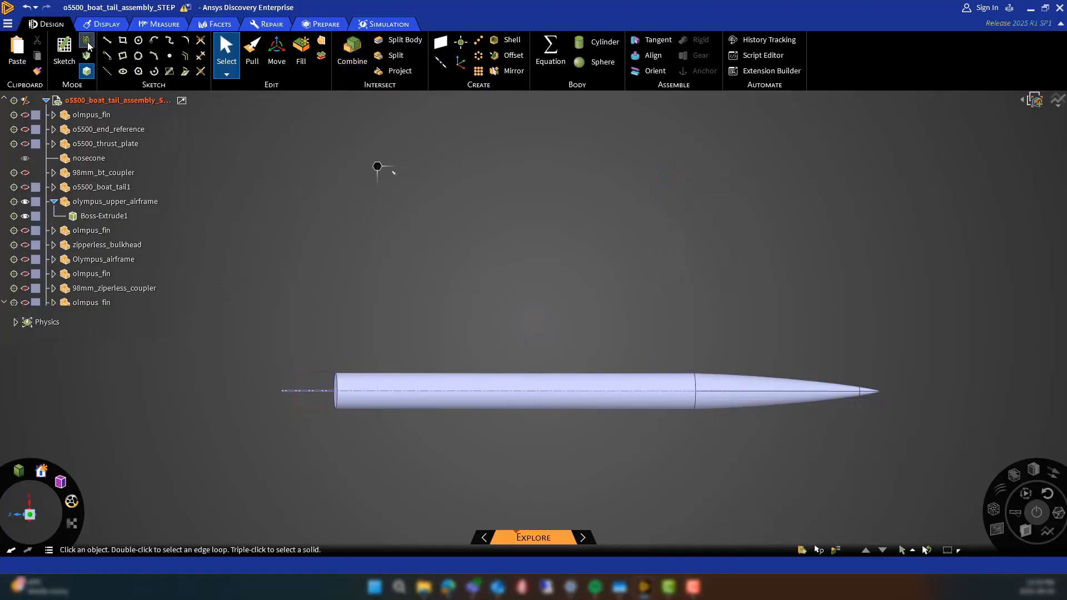
Section the rocket lengthwise and delete the empty nosecone and o5500_boat_tail_assembly components
left_click(86, 42)
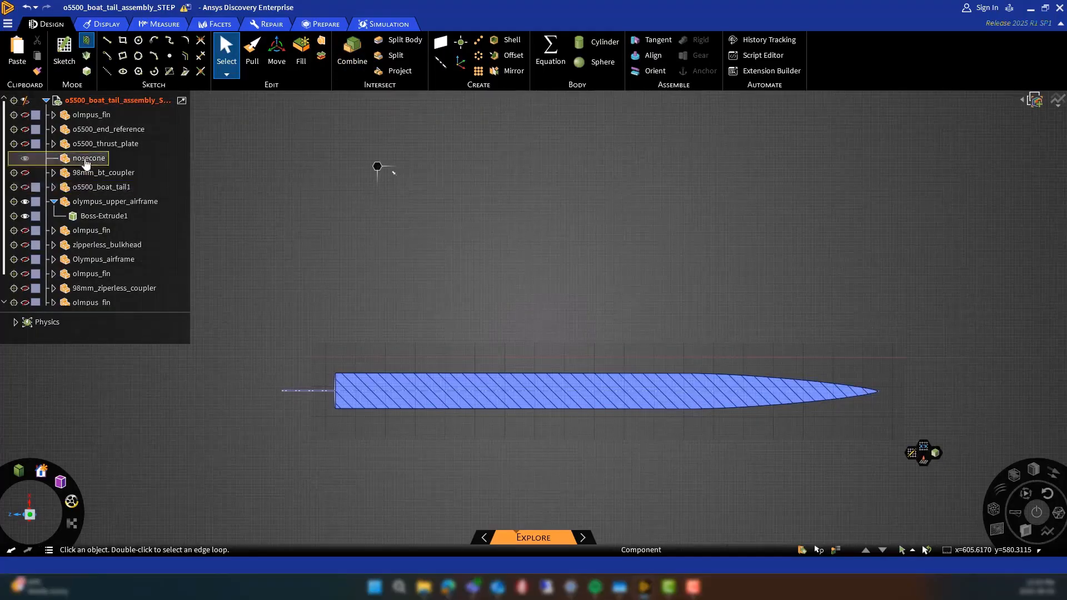
left_click(86, 159)
key("Delete")
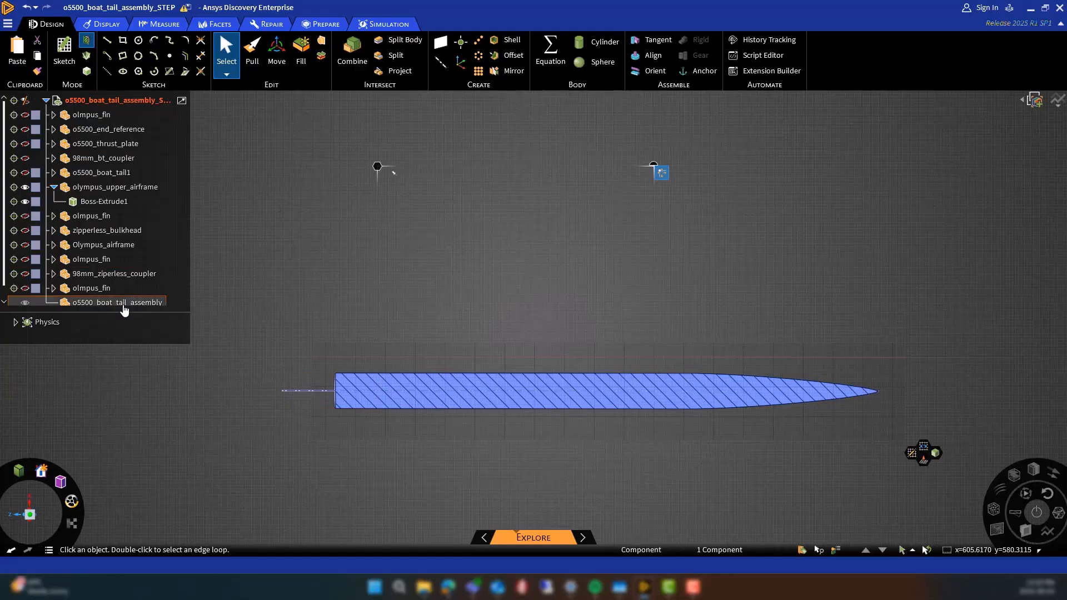
key("Delete")
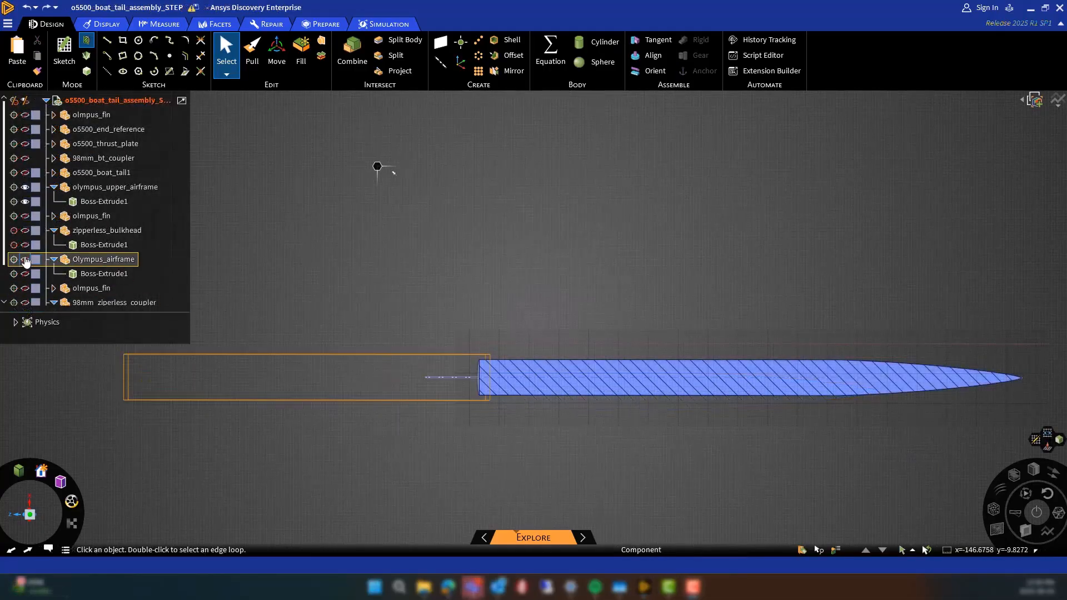
Show the Olympus_airframe, o5500_end_reference and 98mm_ziperless_coupler components in the section view
left_click(24, 259)
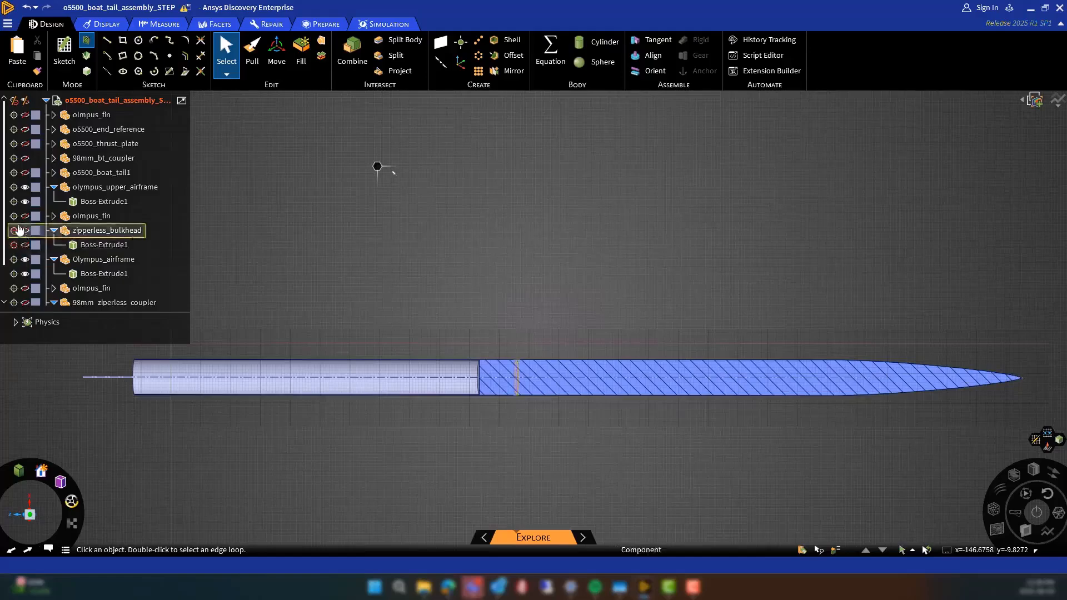
left_click(25, 130)
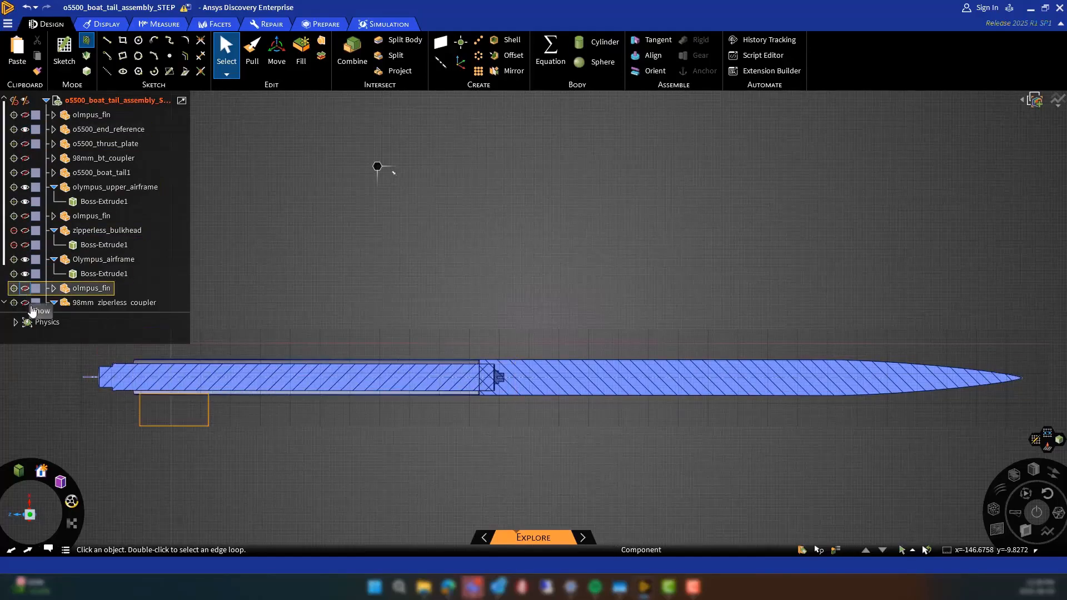
left_click(59, 272)
scroll(58, 273, "down", 2)
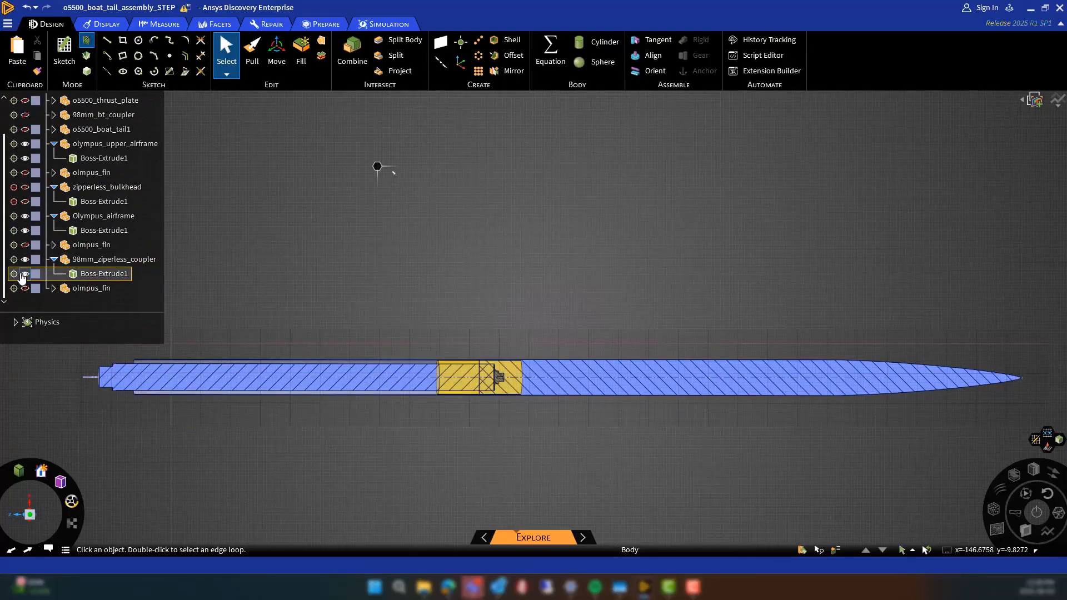
Delete the internal zipperless_bulkhead, 98mm_ziperless_coupler and o5500_end_reference components
scroll(460, 420, "up", 5)
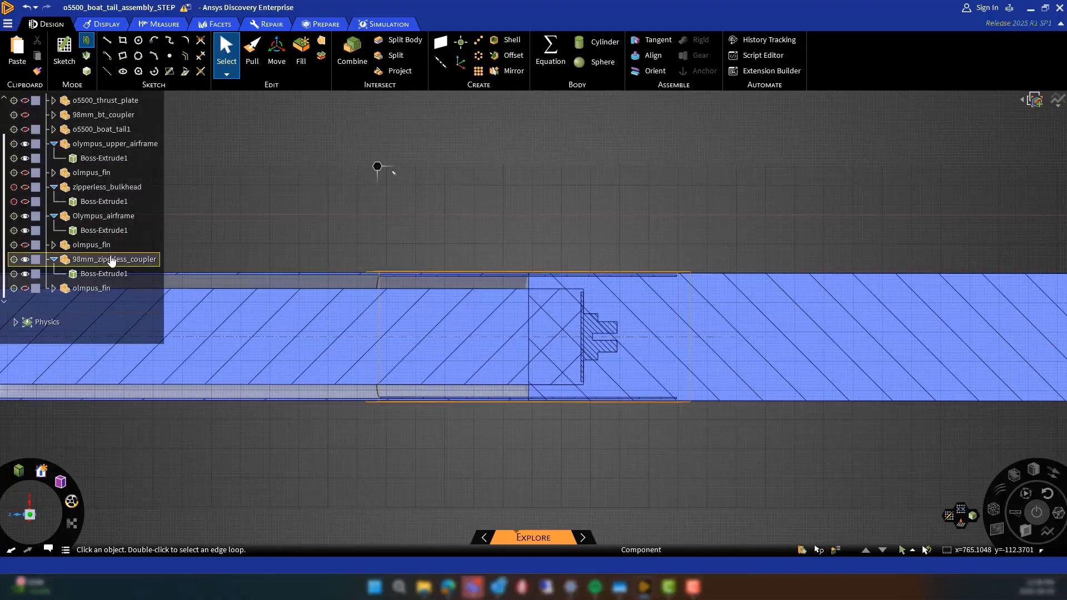
scroll(97, 236, "up", 2)
left_click(26, 217)
mouse_move(311, 333)
middle_mouse_down()
mouse_move(344, 325)
mouse_move(322, 331)
middle_mouse_up()
key("Delete")
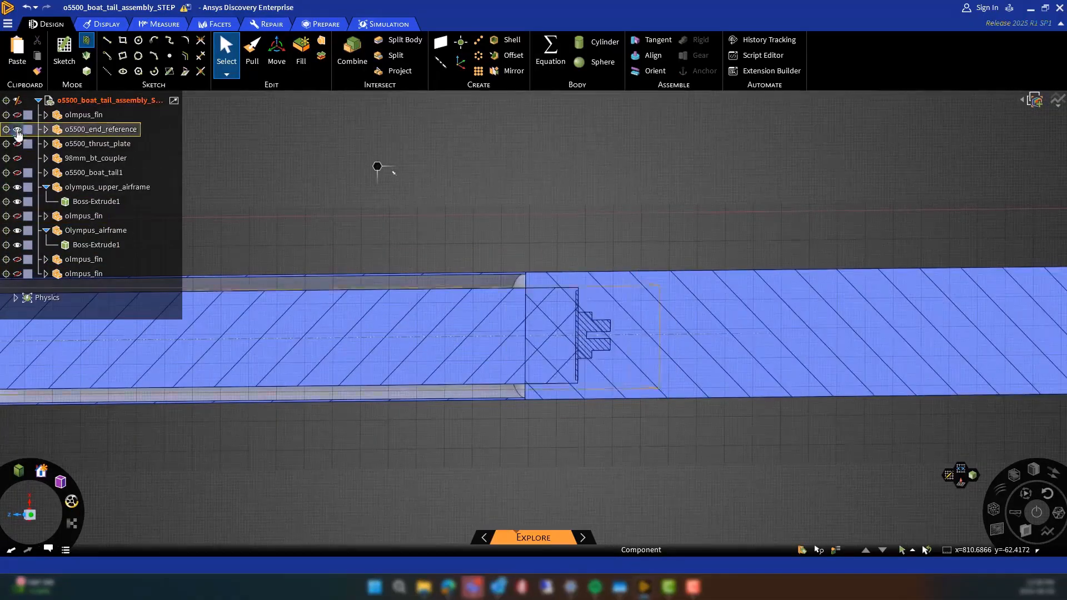
scroll(578, 254, "down", 6)
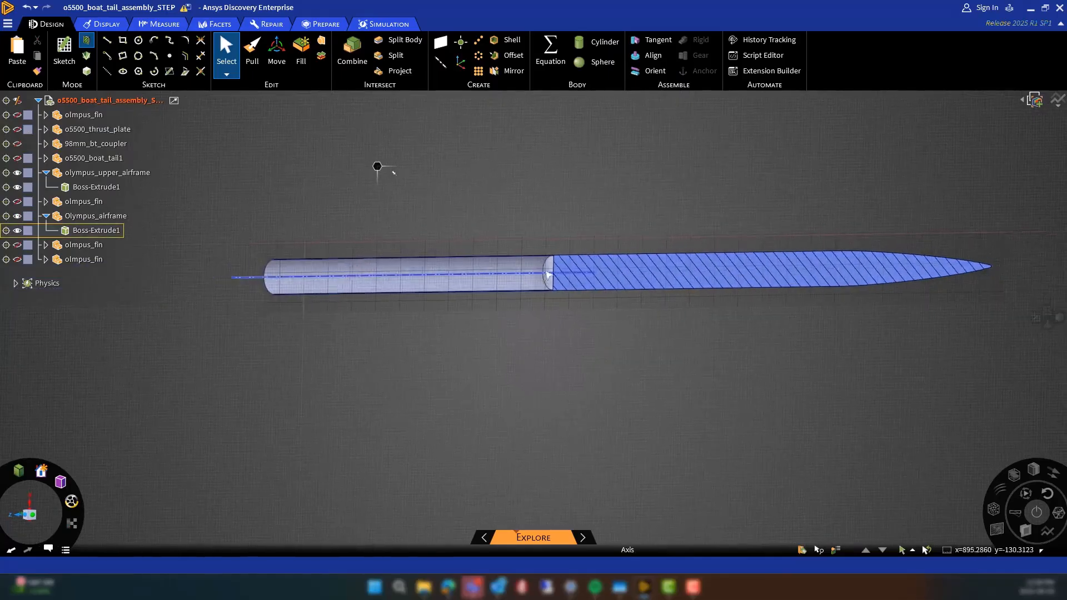
Pull the inner wall of Olympus_airframe inward until the lower tube is a solid cylinder
scroll(543, 280, "up", 6)
middle_click_drag(518, 284, 543, 290)
left_click(253, 49)
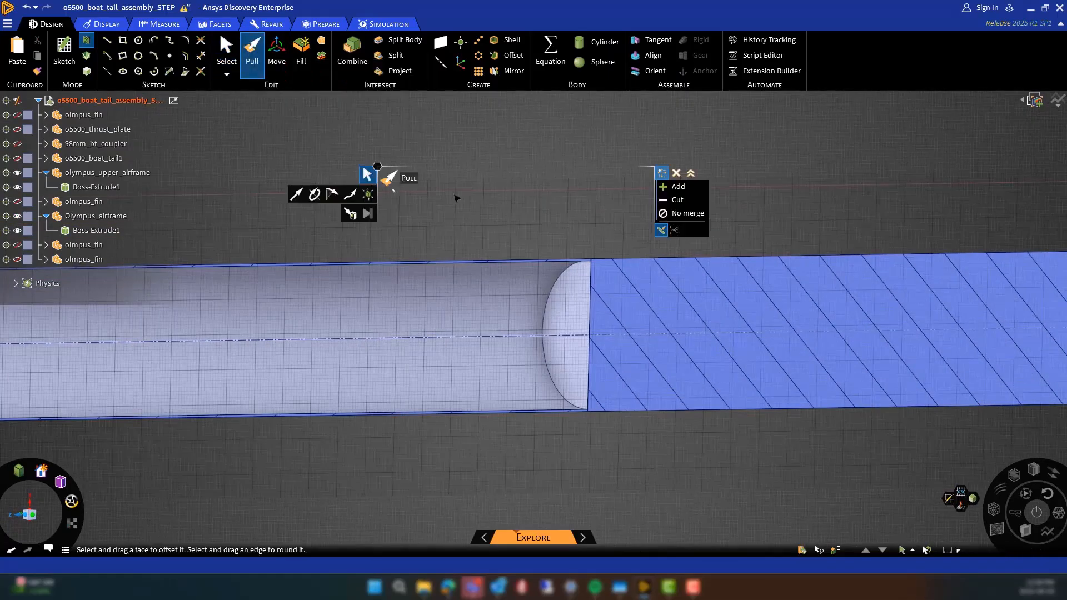
left_click_drag(553, 266, 593, 424)
Combine the upper airframe body with the solid Olympus_airframe body
left_click(354, 70)
left_click(623, 263)
left_click(584, 268)
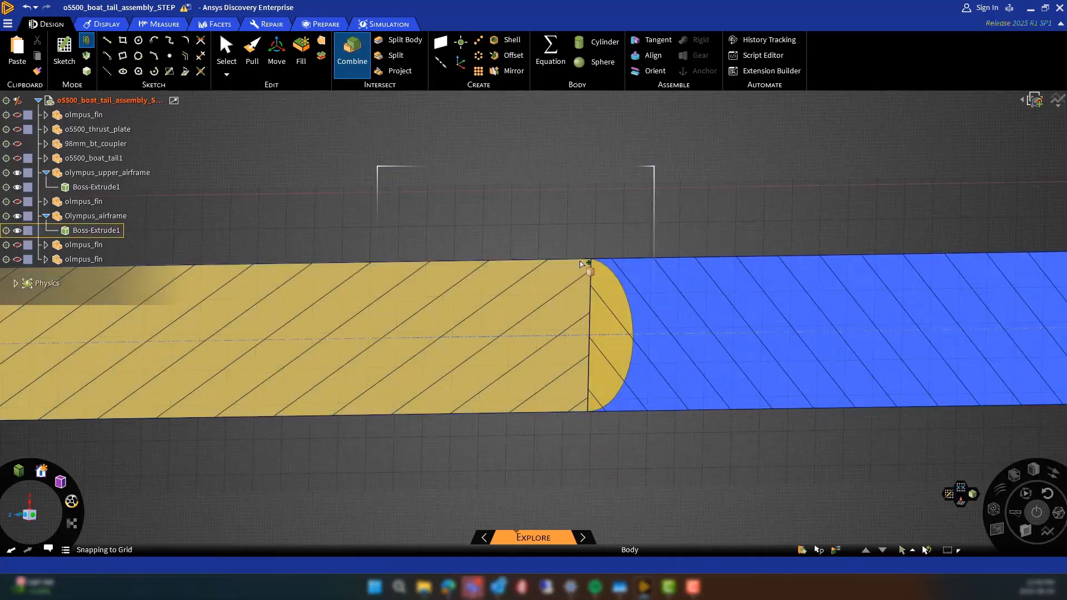
scroll(528, 287, "down", 5)
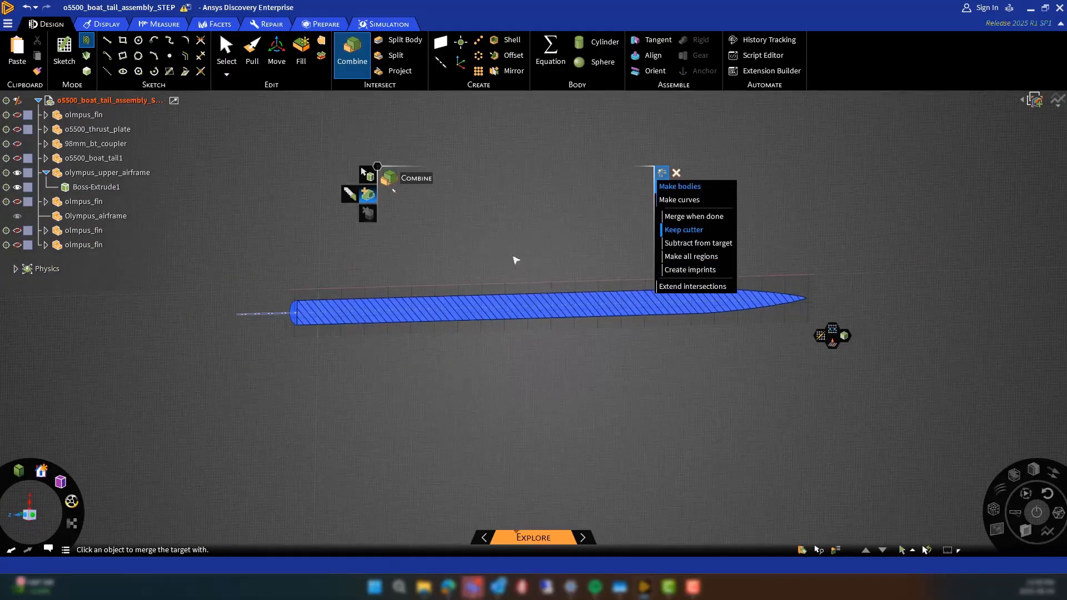
key("Escape")
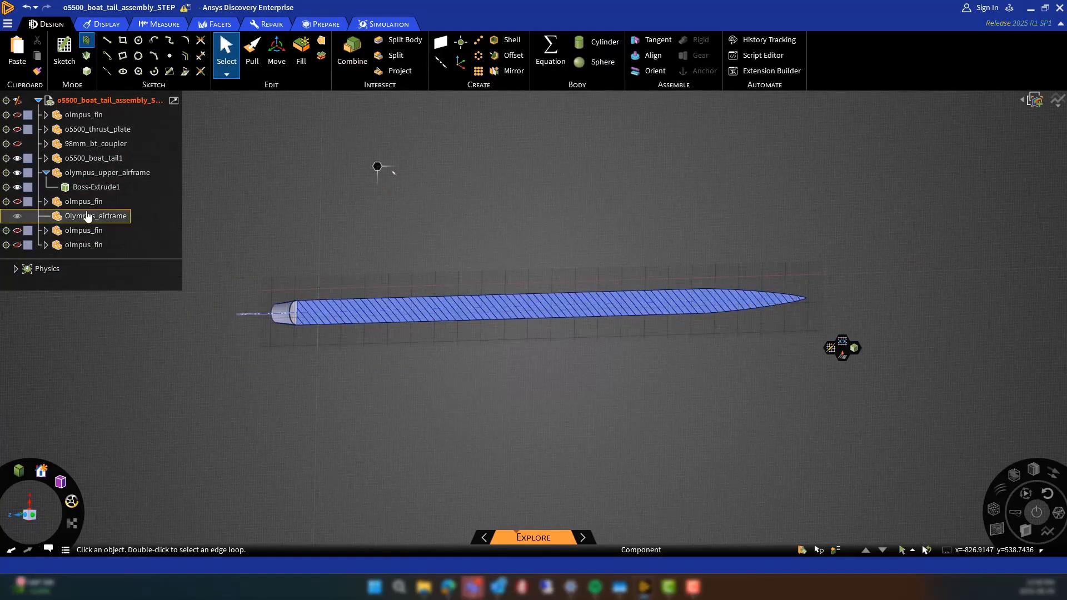
Delete the emptied Olympus_airframe component and the 98mm_bt_coupler component
key("Delete")
left_click(76, 146)
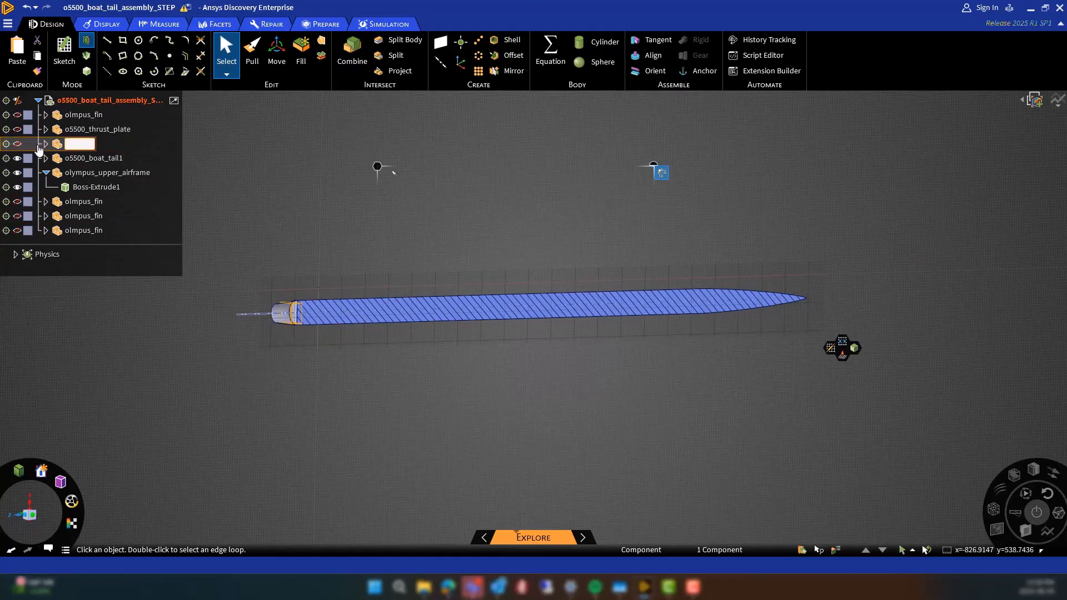
key("Delete")
Show three olmpus_fin components and the o5500_thrust_plate at the tail
scroll(296, 309, "up", 5)
left_click(17, 187)
left_click(17, 202)
left_click(17, 216)
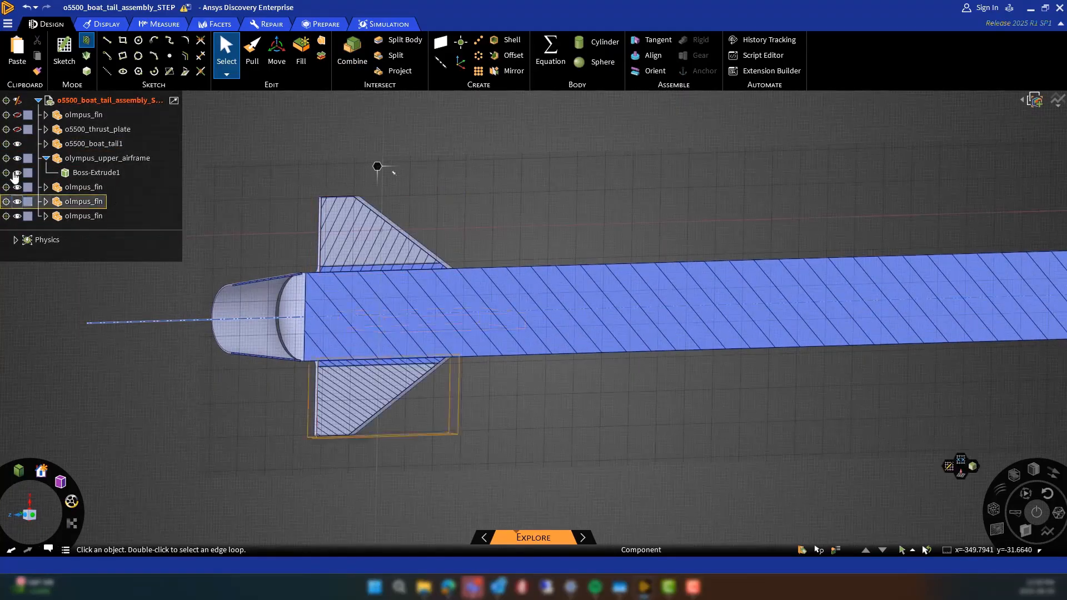
left_click(17, 130)
Combine the o5500_boat_tail1 body with the thrust plate
scroll(298, 276, "up", 5)
key("i")
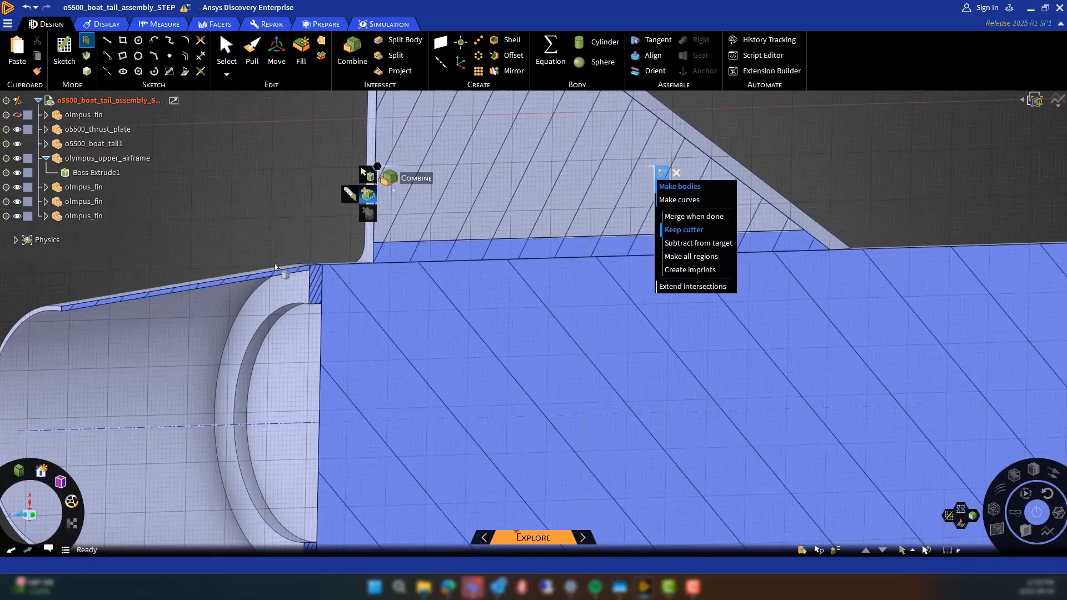
left_click(303, 269)
left_click(315, 273)
scroll(307, 268, "down", 4)
key("Escape")
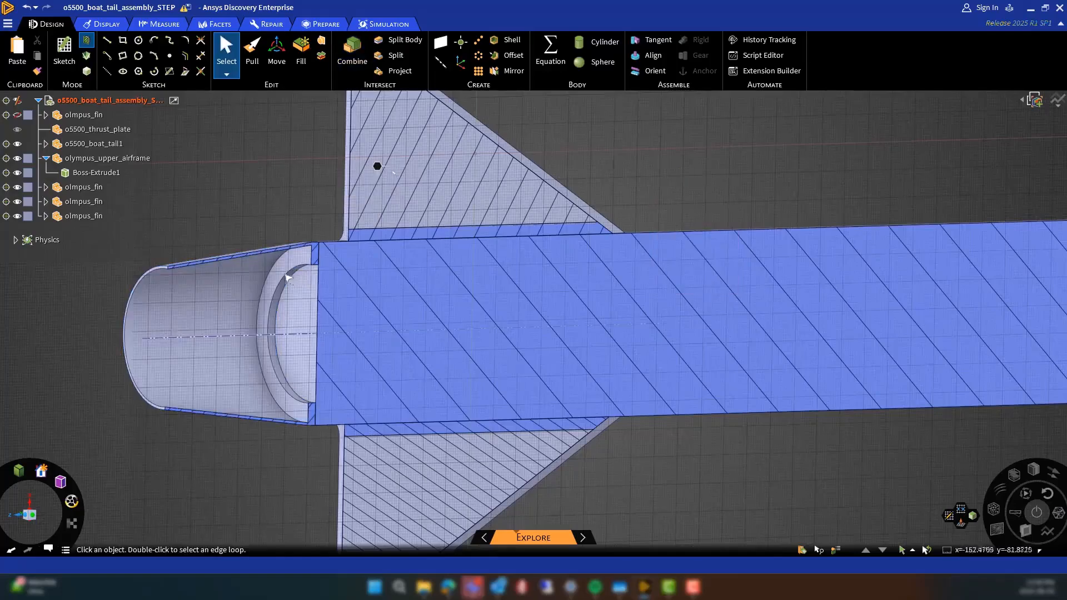
Return to 3D mode and hide olympus_upper_airframe and the three fins so only the boat tail is shown
key("d")
scroll(291, 448, "up", 2)
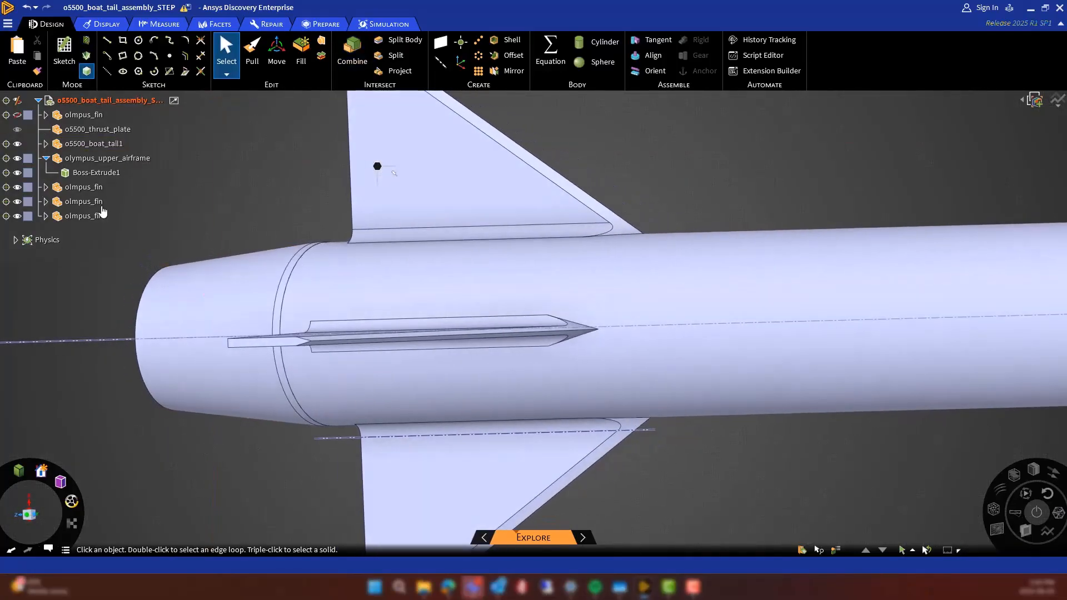
left_click(18, 158)
left_click(18, 187)
left_click(17, 201)
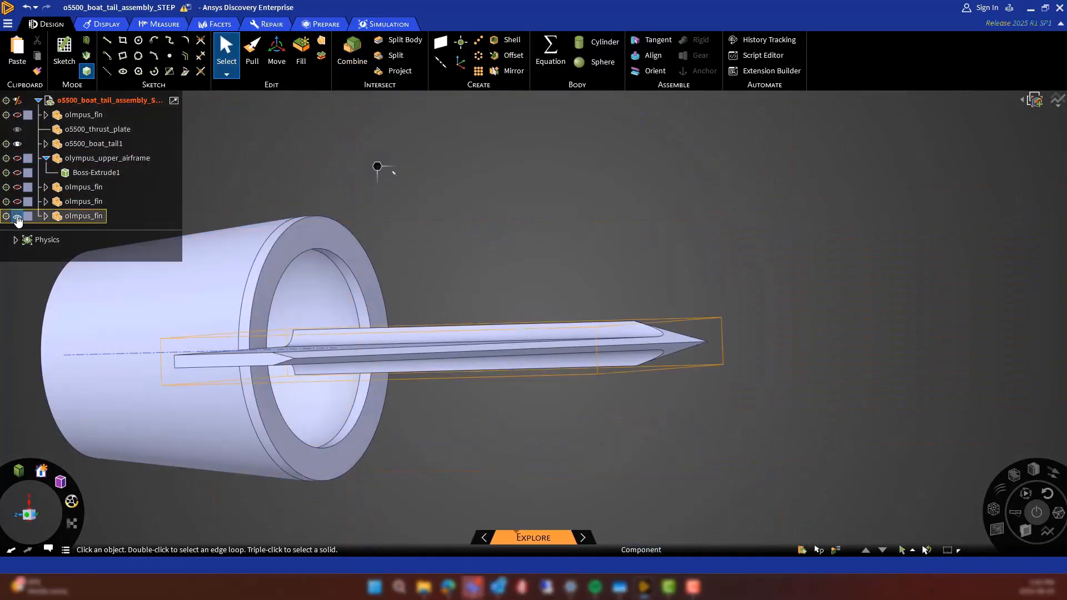
left_click(17, 216)
Pull the inner ring face at the boat tail's front end inward to close the thrust plate hole
left_click(366, 356)
left_click(252, 52)
left_click_drag(369, 329, 208, 493)
middle_click_drag(208, 493, 481, 451)
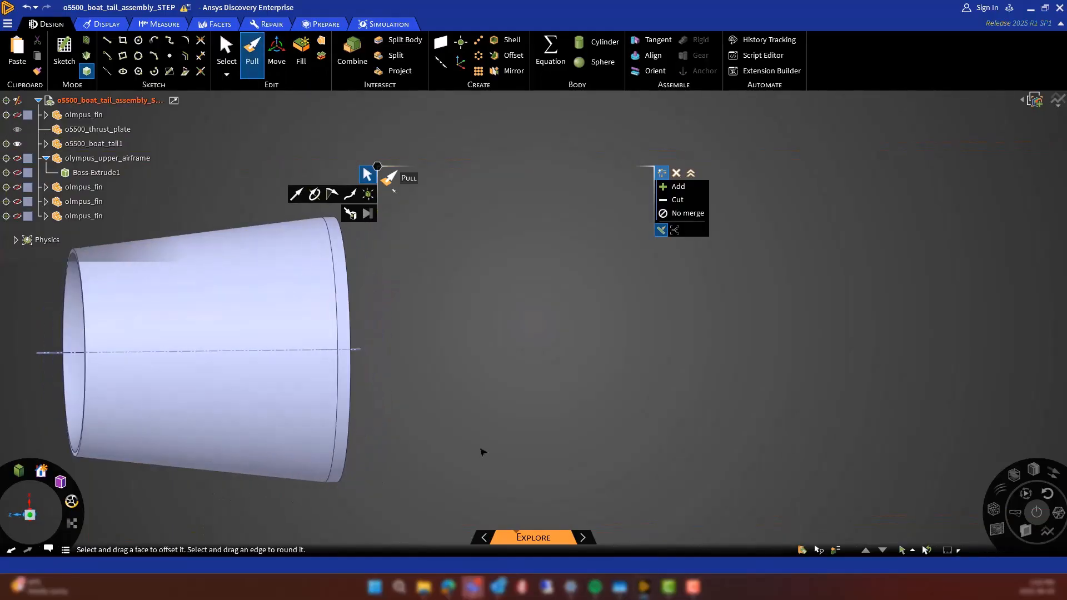
Show olympus_upper_airframe and the three olmpus_fin components again
scroll(481, 450, "down", 3)
left_click(17, 158)
left_click(17, 188)
left_click(17, 202)
left_click(17, 217)
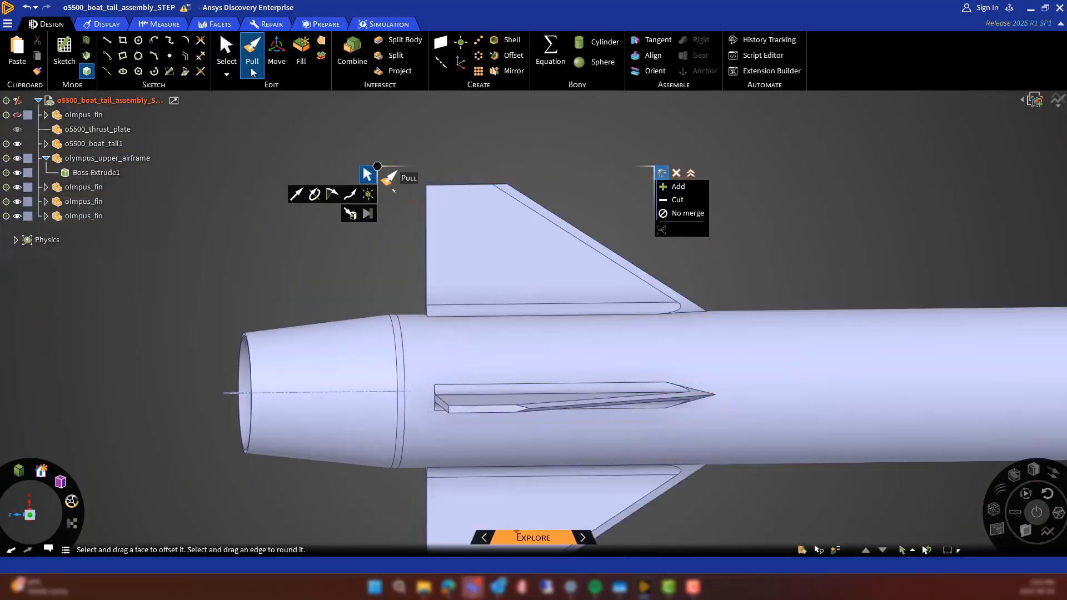
Combine the airframe body with the three displayed fins
left_click(353, 51)
left_click(493, 336)
left_click(495, 295, "ctrl")
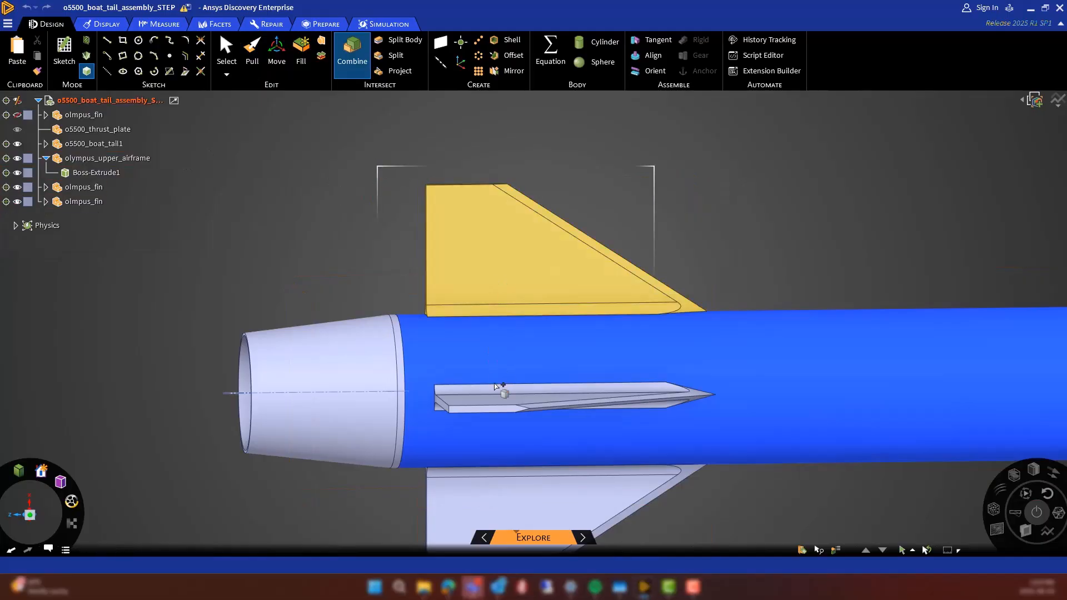
left_click(502, 394, "ctrl")
left_click(487, 479)
middle_click_drag(450, 339, 531, 460)
middle_click_drag(445, 274, 367, 161)
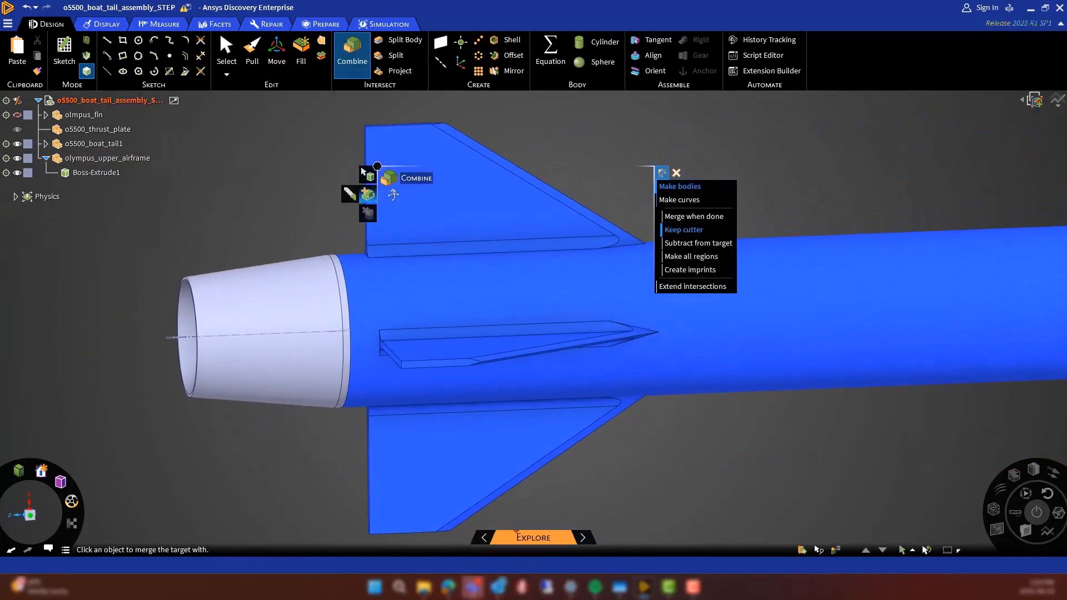
Show the remaining hidden olmpus_fin and merge it into the airframe body
left_click(17, 115)
middle_click_drag(222, 156, 300, 267)
left_click(216, 189)
key("Escape")
Change olympus_upper_airframe to pink and fill the hollow boat tail into a solid from its inner tapered face
left_click(27, 158)
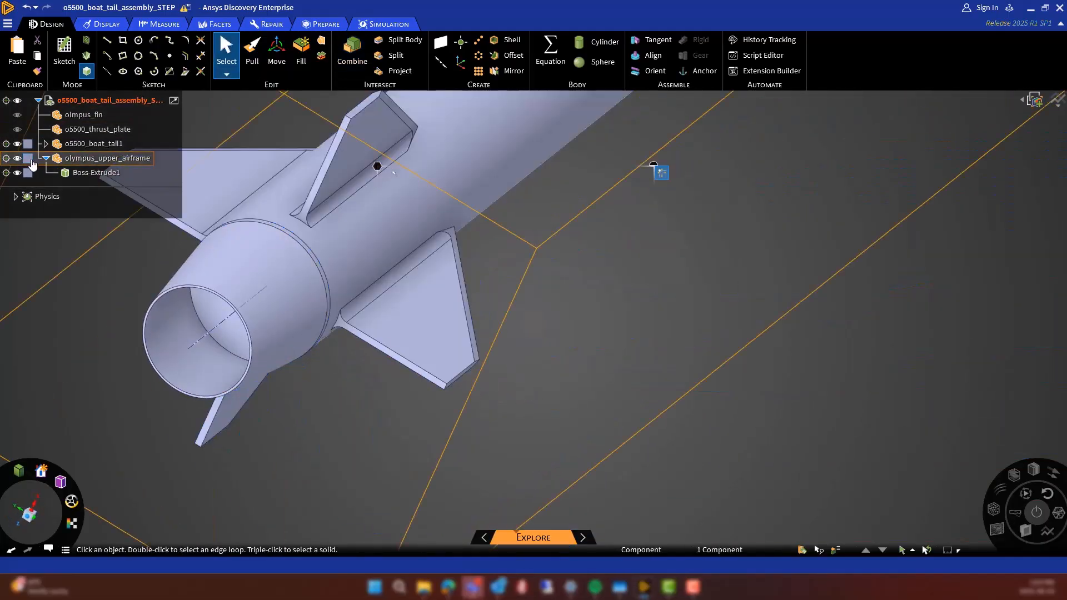
middle_click_drag(326, 343, 284, 231)
left_click(167, 295)
left_click(252, 53)
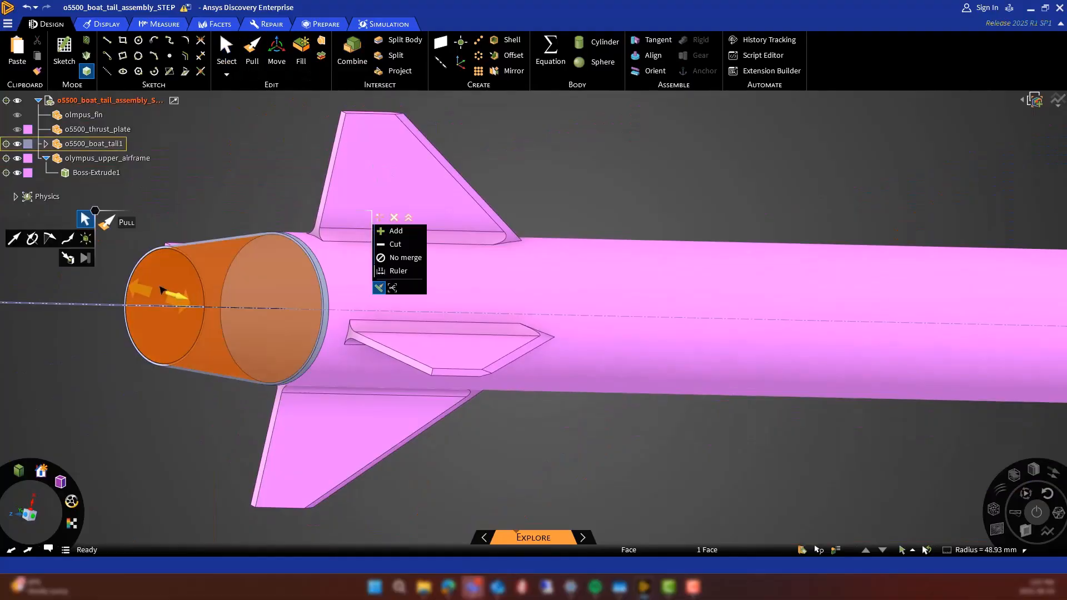
left_click(301, 52)
Combine the boat tail with the airframe body and delete the emptied olmpus_fin, o5500_thrust_plate and o5500_boat_tail1 components
left_click(352, 53)
left_click(332, 285)
left_click(324, 285, "ctrl")
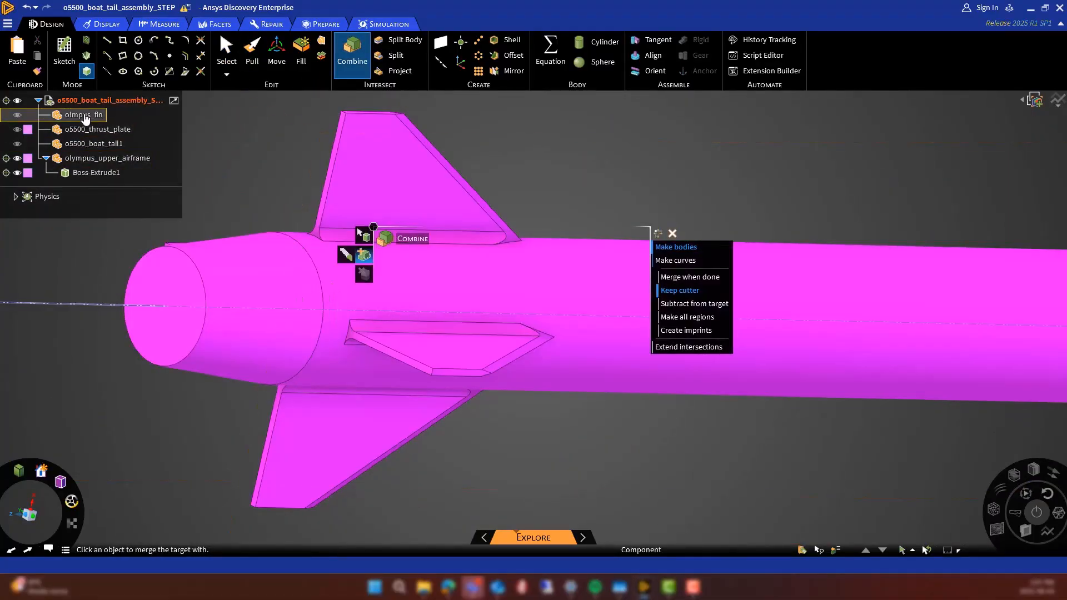
key("Escape")
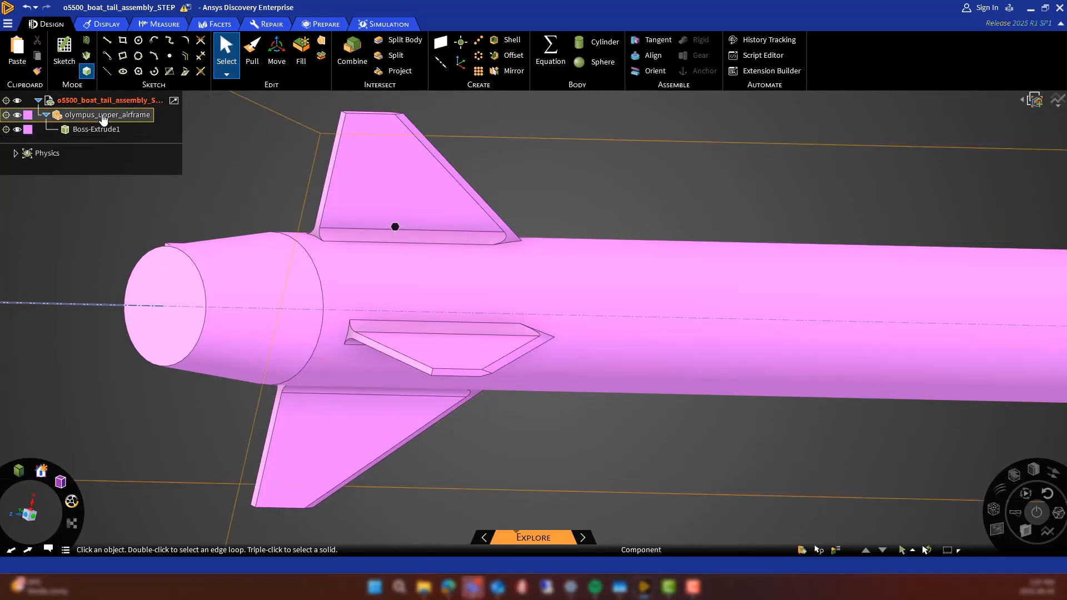
Rename the olympus_upper_airframe component as Solid
right_click(100, 115)
left_click(136, 395)
type("Solid")
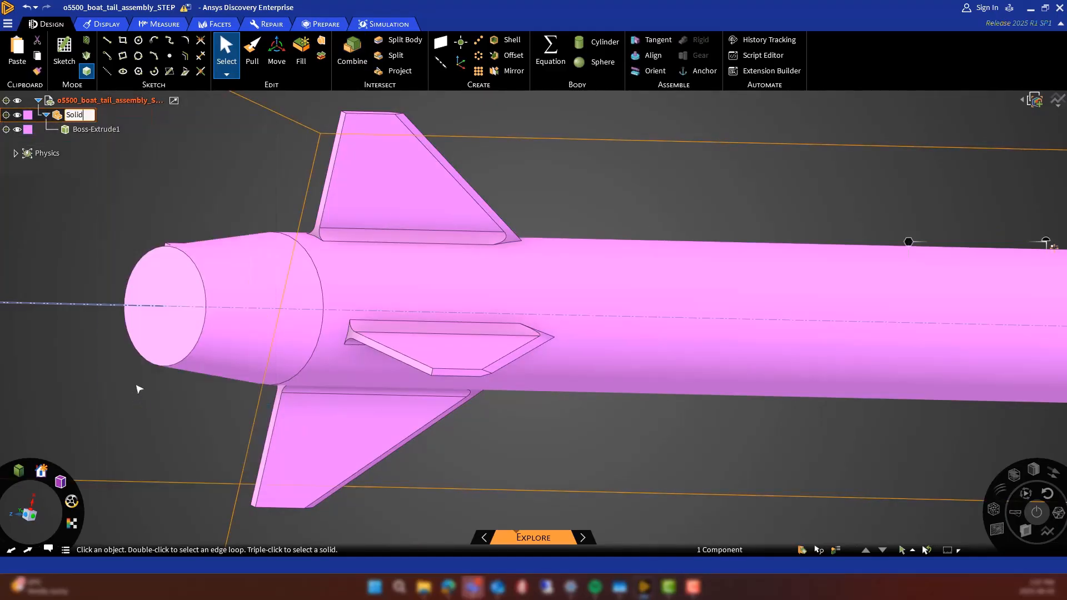
Rename the Boss-Extrude1 body as rocket
left_click(97, 129)
right_click(98, 129)
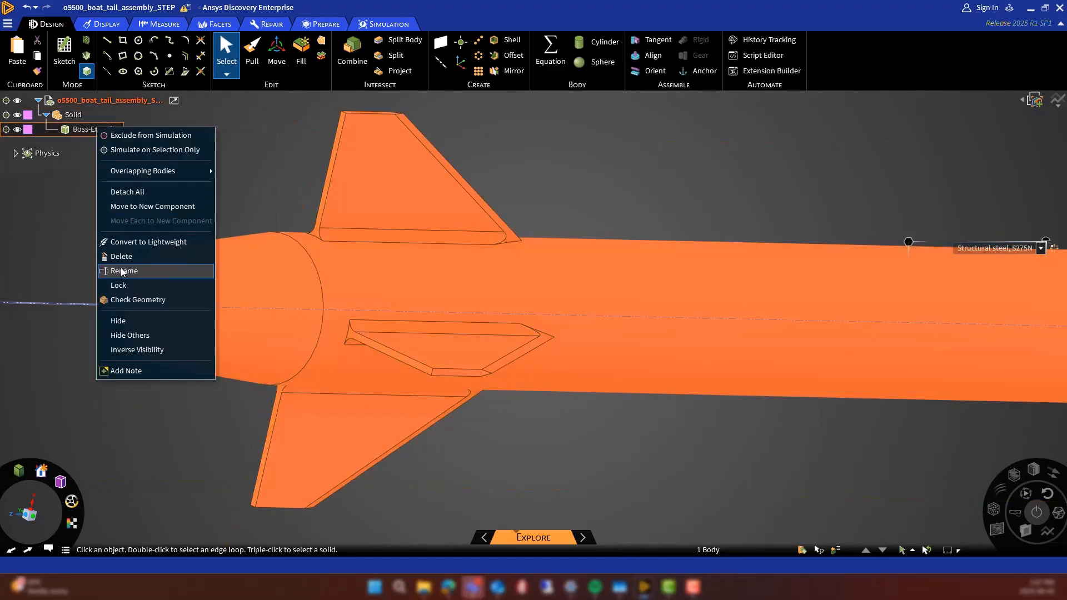
left_click(123, 272)
type("rocket")
key("Return")
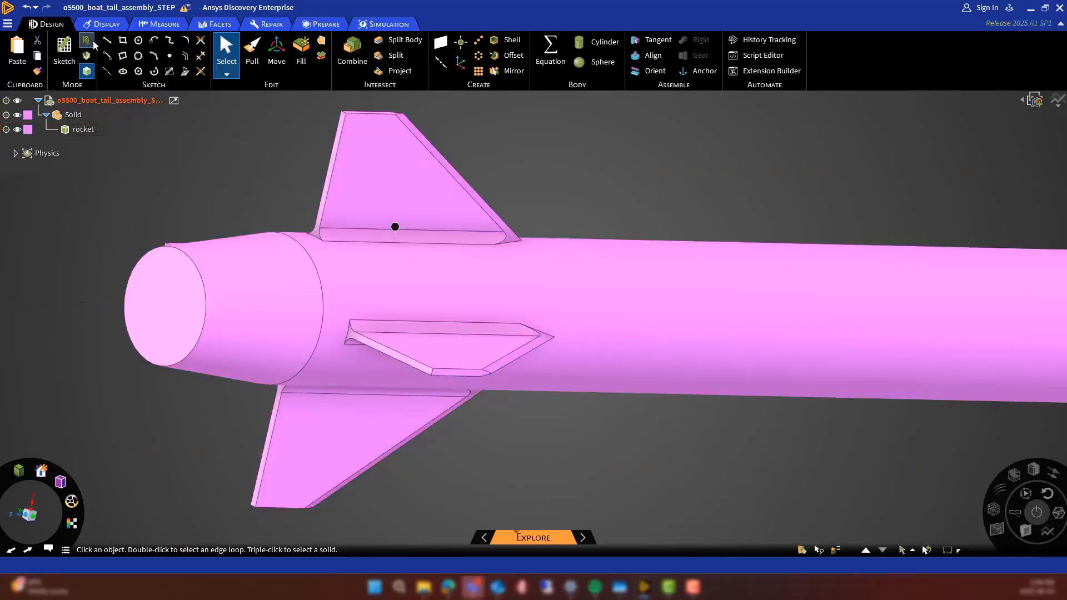
Inspect the rocket's tail in a cross-section, and switch to the Olympus with nozzle design to inspect its nozzle in section
key("k")
key("x")
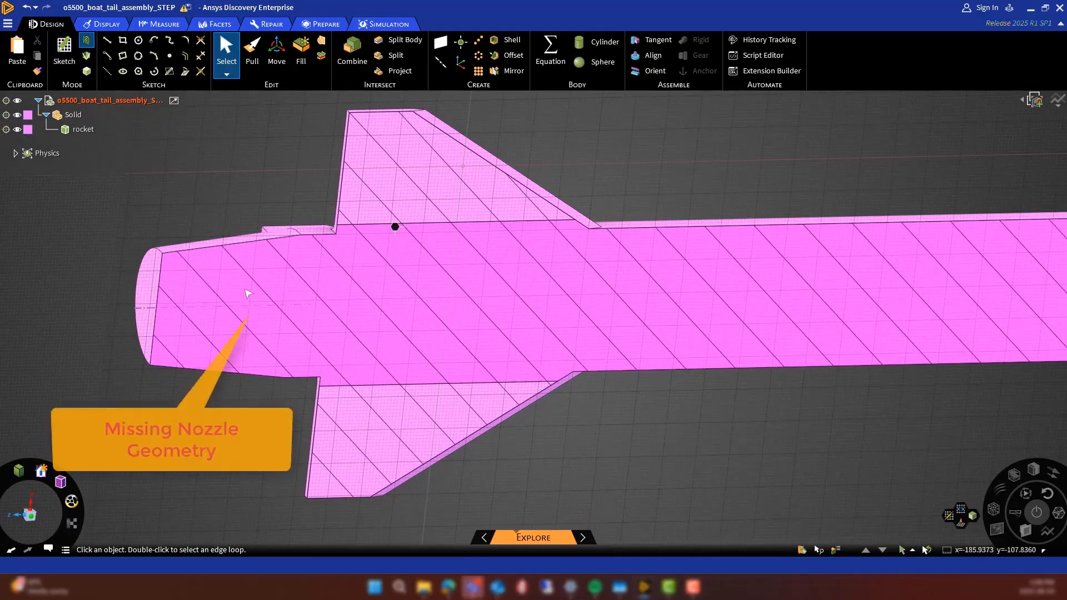
mouse_move(646, 588)
left_click(582, 528)
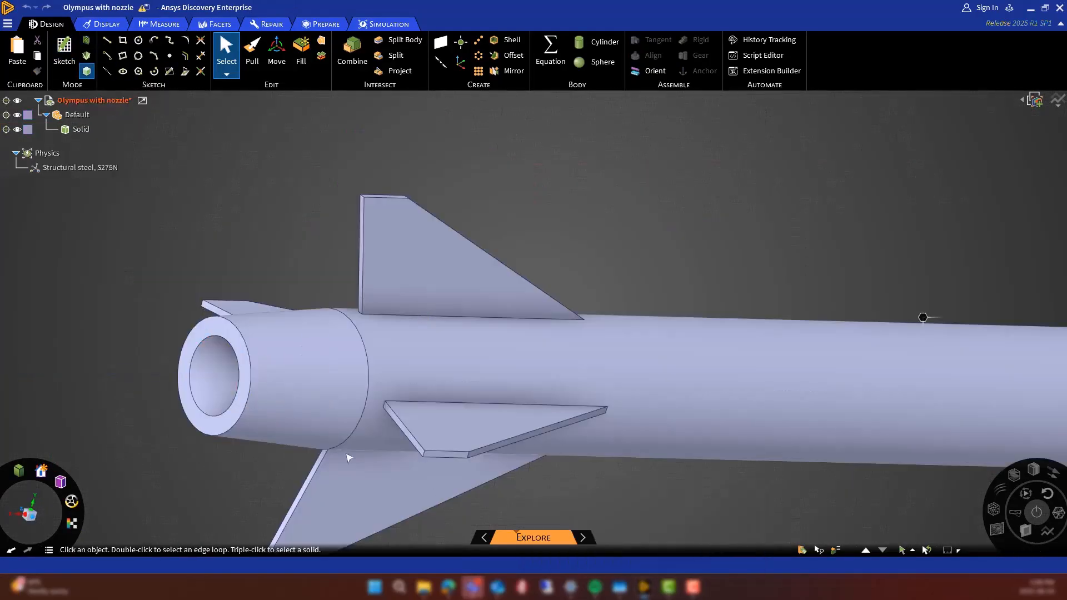
key("x")
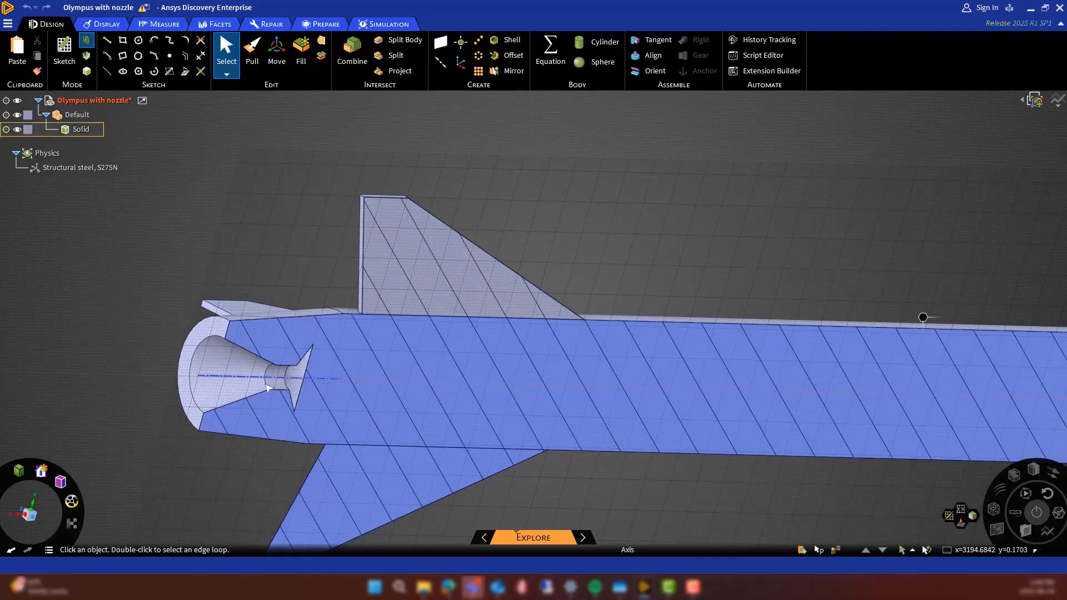
Return the Olympus with nozzle design to 3D mode and copy the four inner nozzle faces
left_click(86, 71)
left_click(215, 377)
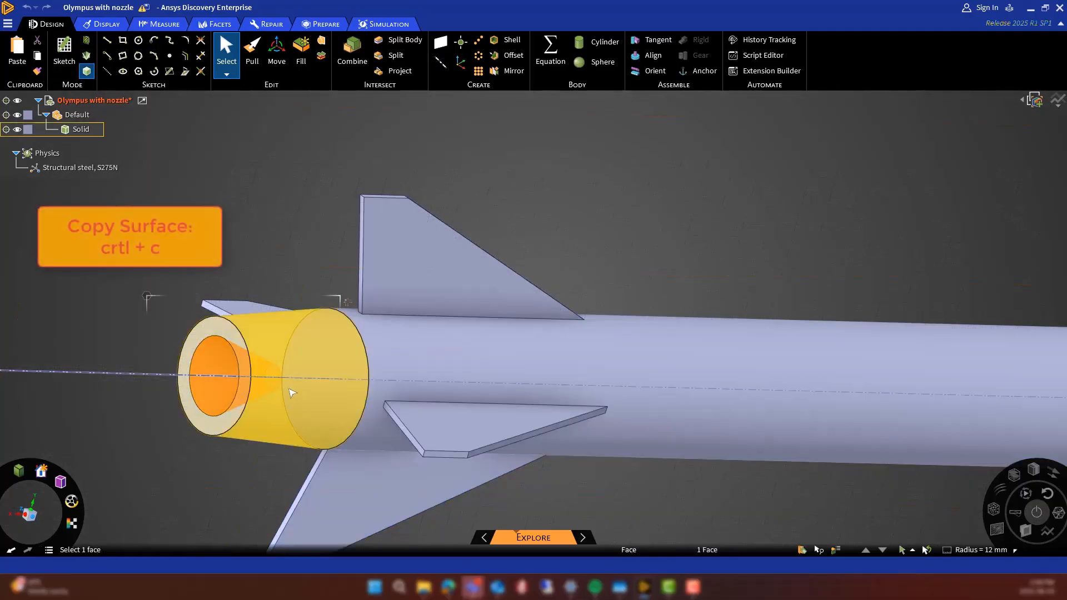
scroll(291, 387, "down", 1)
left_click(291, 386, "ctrl")
left_click(311, 391, "ctrl")
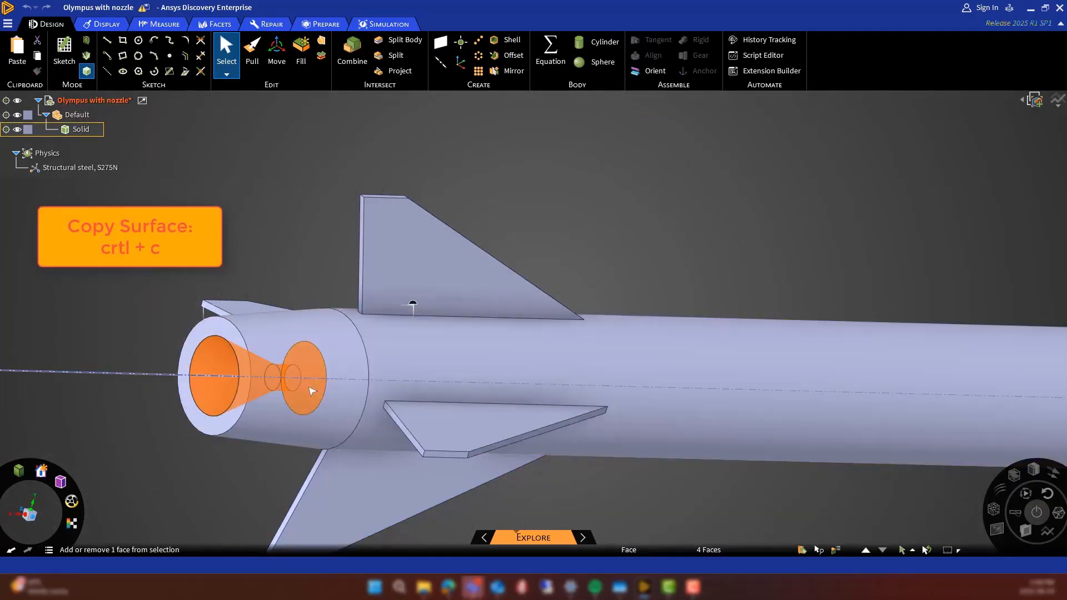
key("ctrl+c")
Paste the copied nozzle faces into the o5500_boat_tail_assembly_STEP design and return it to 3D mode
left_click(645, 587)
left_click(699, 531)
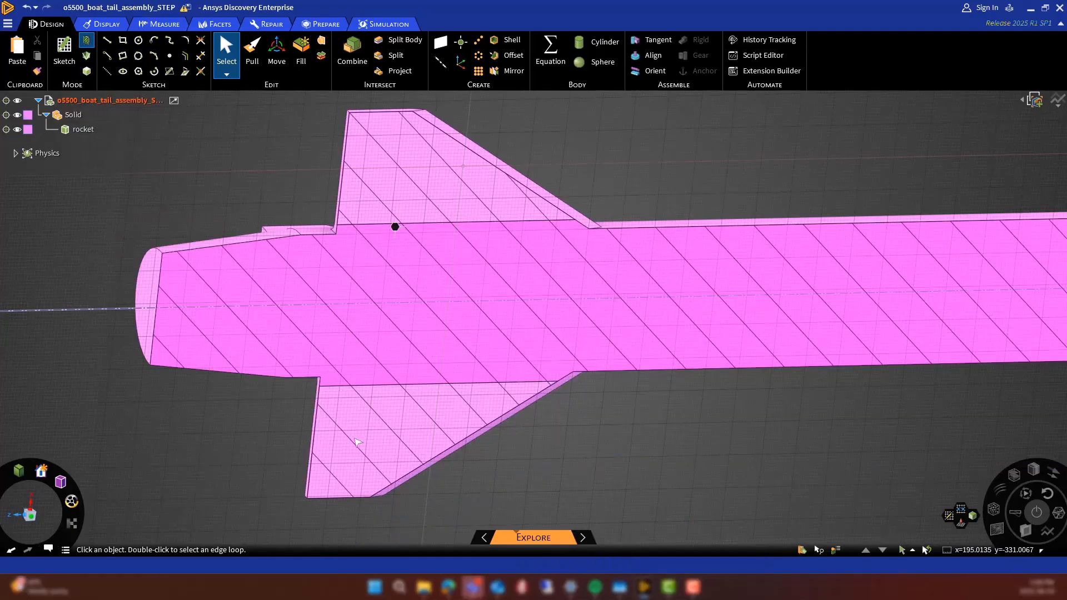
key("ctrl+v")
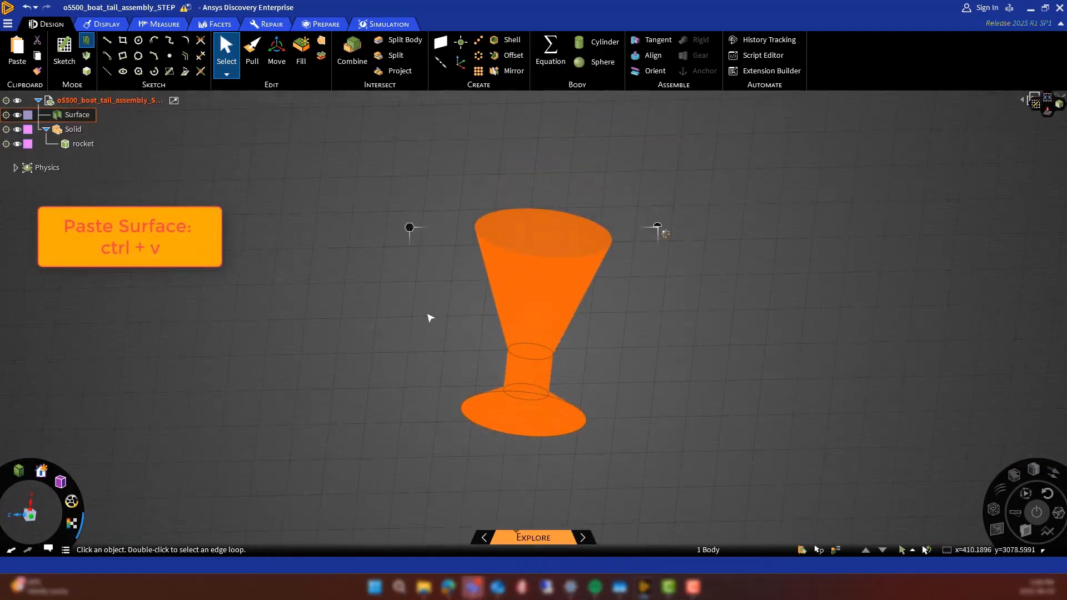
scroll(359, 241, "down", 8)
scroll(337, 407, "up", 2)
left_click(86, 76)
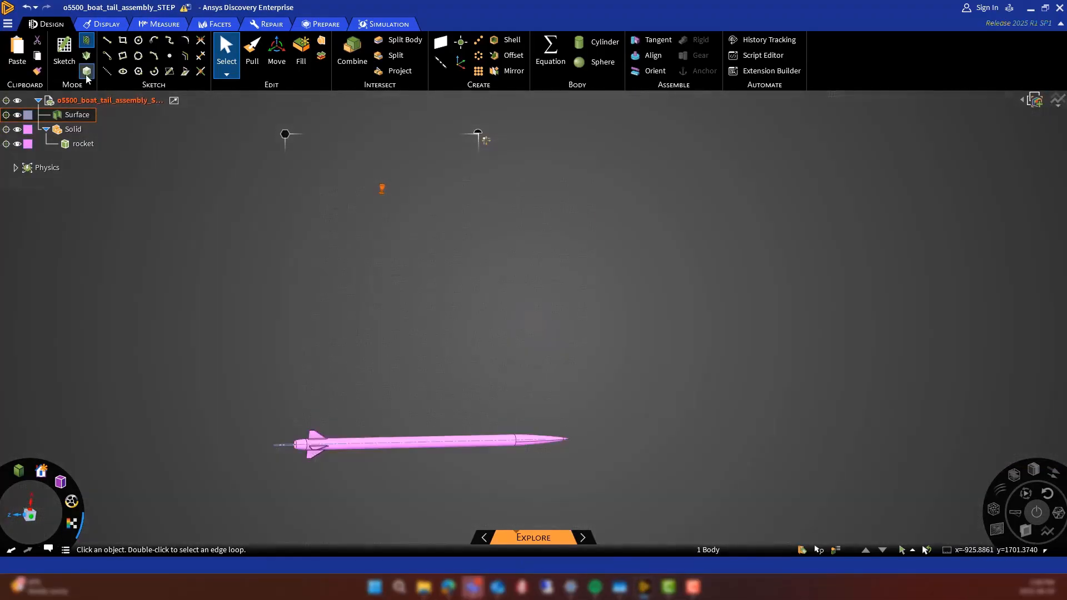
Move the pasted nozzle surface by the centre of its wide opening to the centre of the boat tail's end face
left_click(272, 54)
scroll(375, 184, "up", 5)
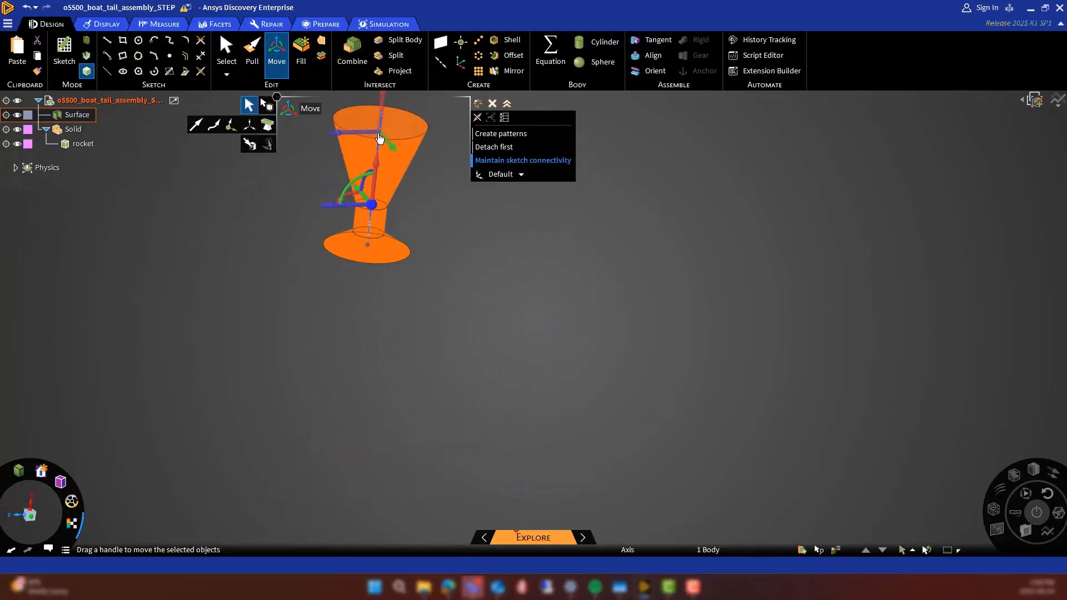
left_click_drag(380, 138, 381, 143)
scroll(444, 229, "down", 10)
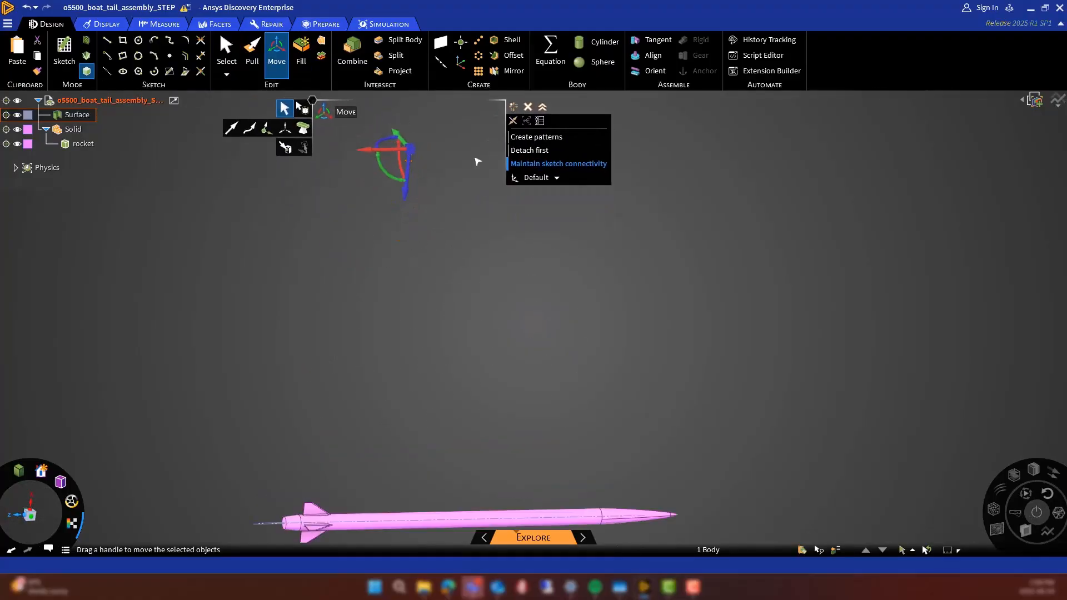
scroll(489, 439, "up", 5)
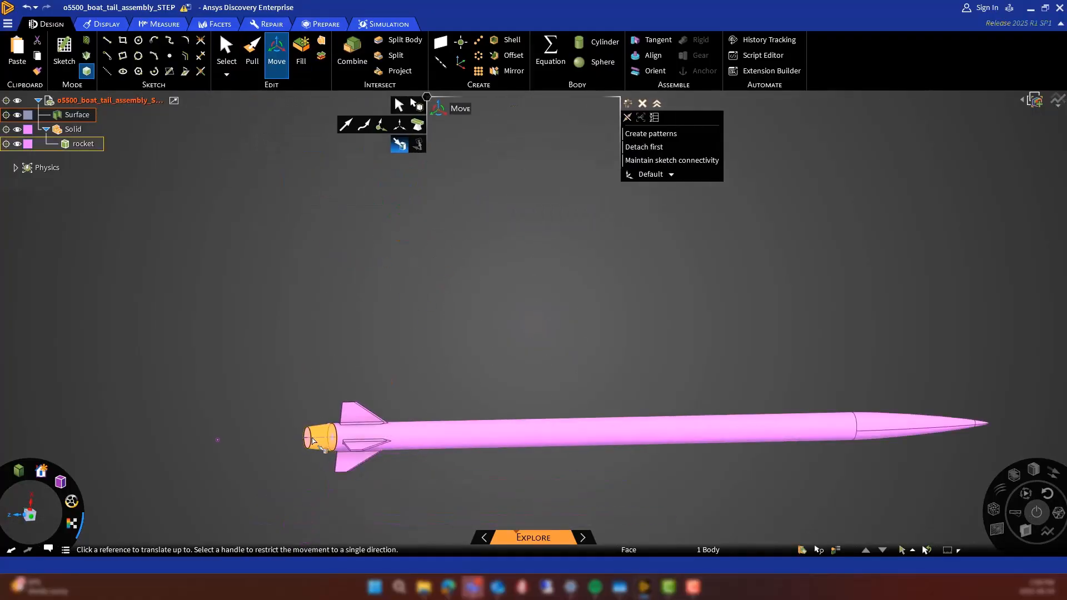
left_click(498, 437)
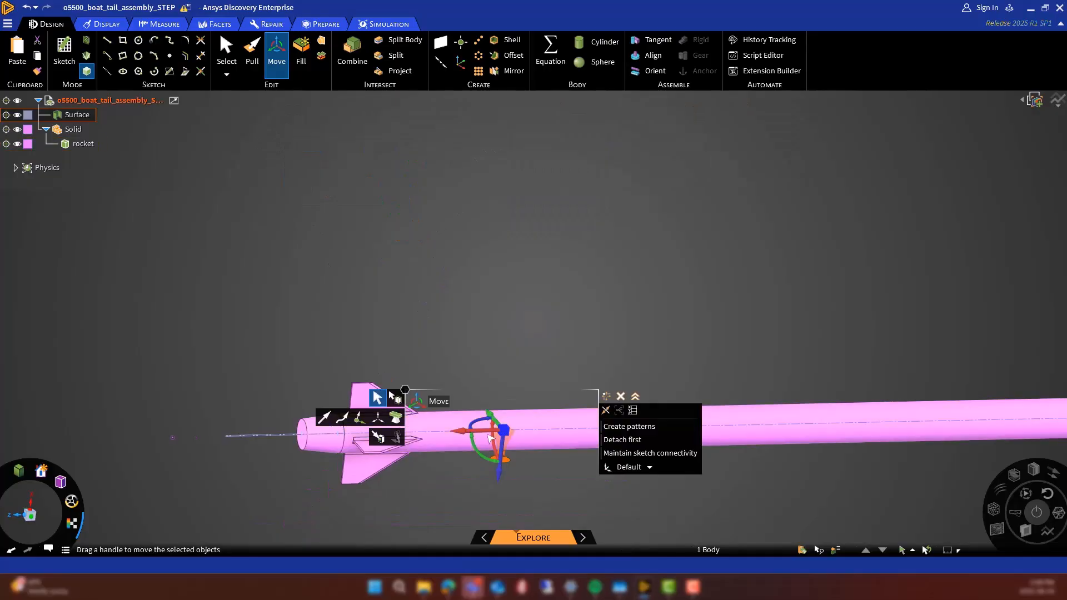
left_click(378, 437)
scroll(374, 431, "up", 5)
left_click(374, 431)
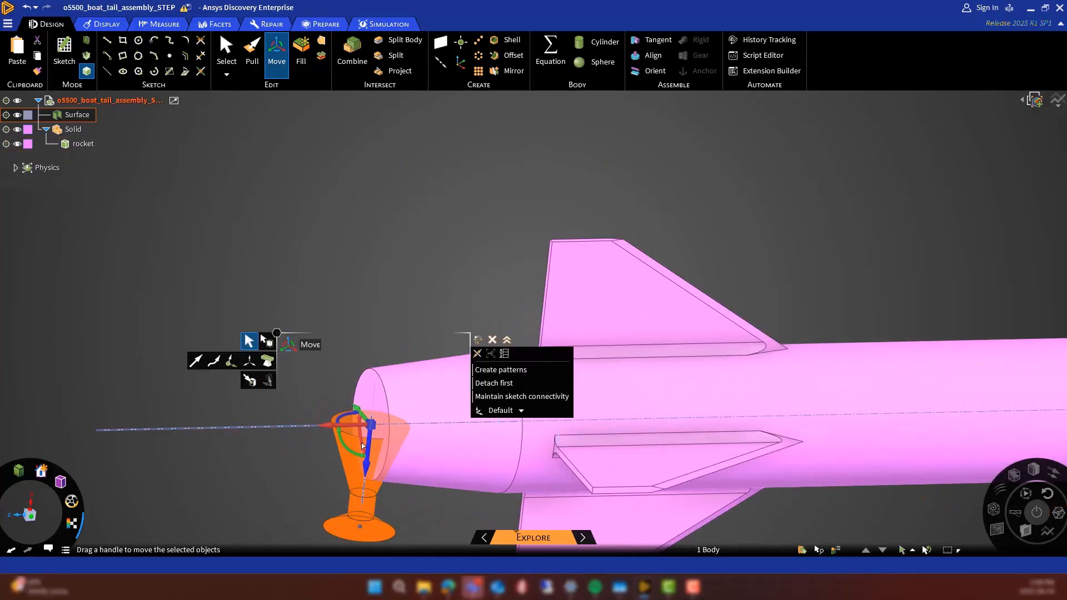
Rotate the nozzle surface 270° so that it points into the boat tail along the rocket's axis
left_click_drag(354, 453, 377, 432)
key("Return")
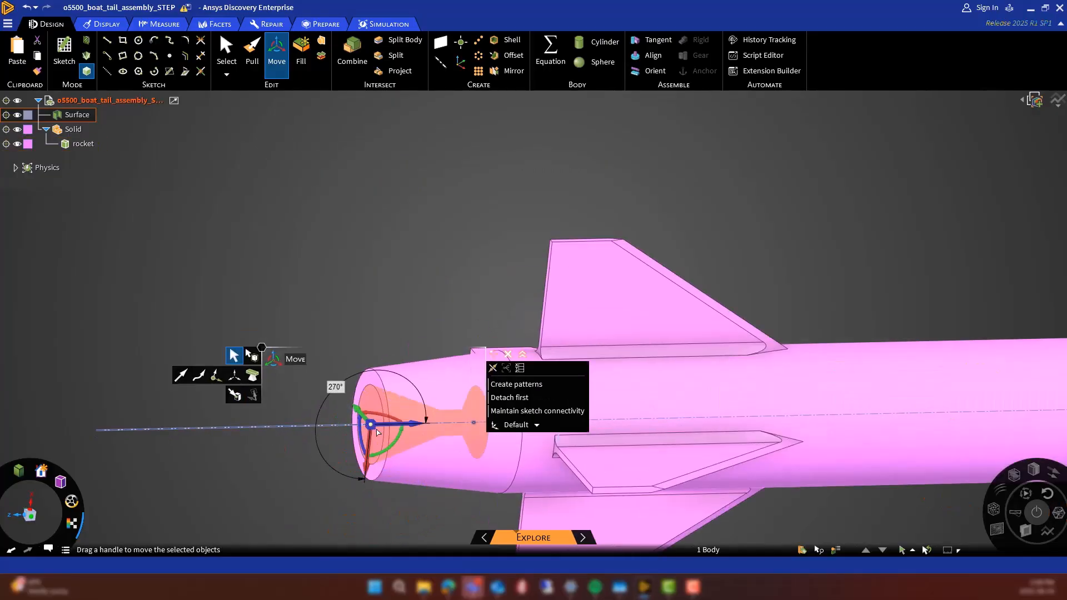
left_click(447, 300)
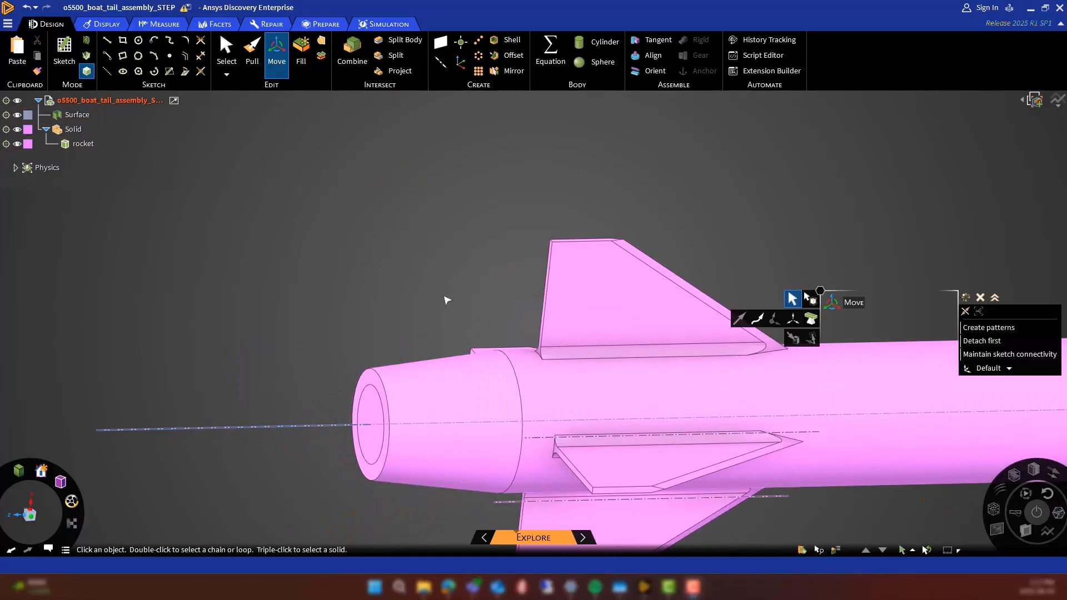
Use Combine to split the rocket body with the nozzle surface as the cutter
left_click(352, 51)
left_click(525, 384)
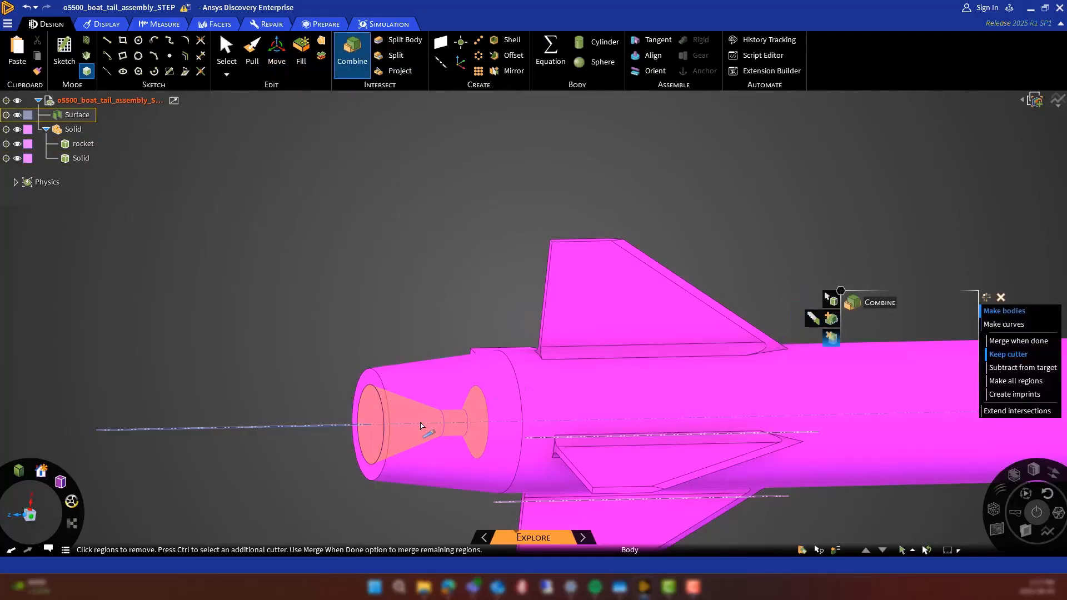
left_click(420, 426)
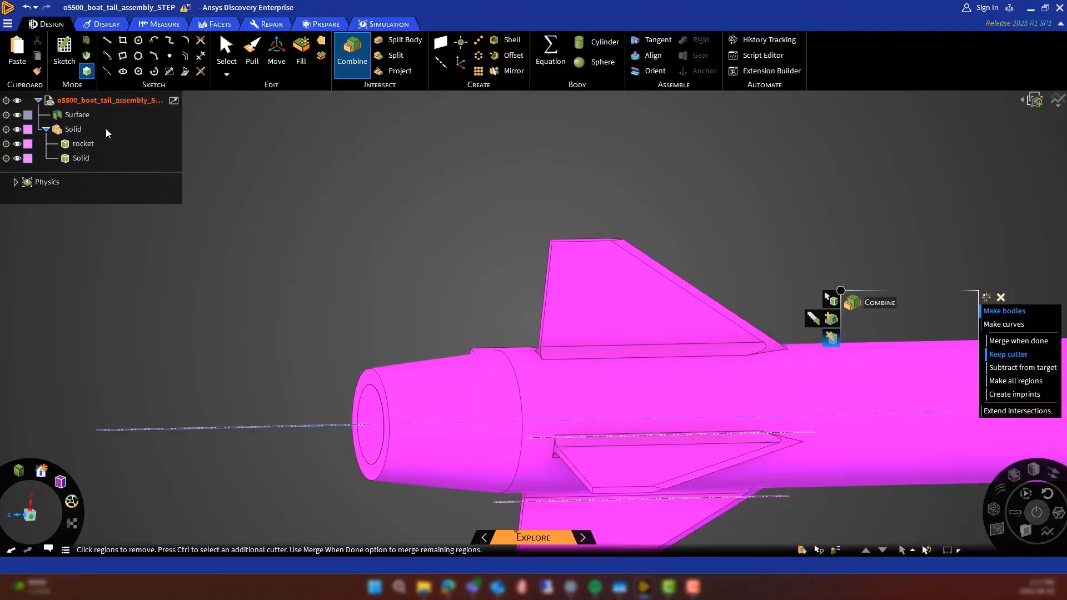
Delete the nozzle surface and the nozzle-shaped Solid body in section mode, and return to 3D mode with a straight side view
left_click(85, 41)
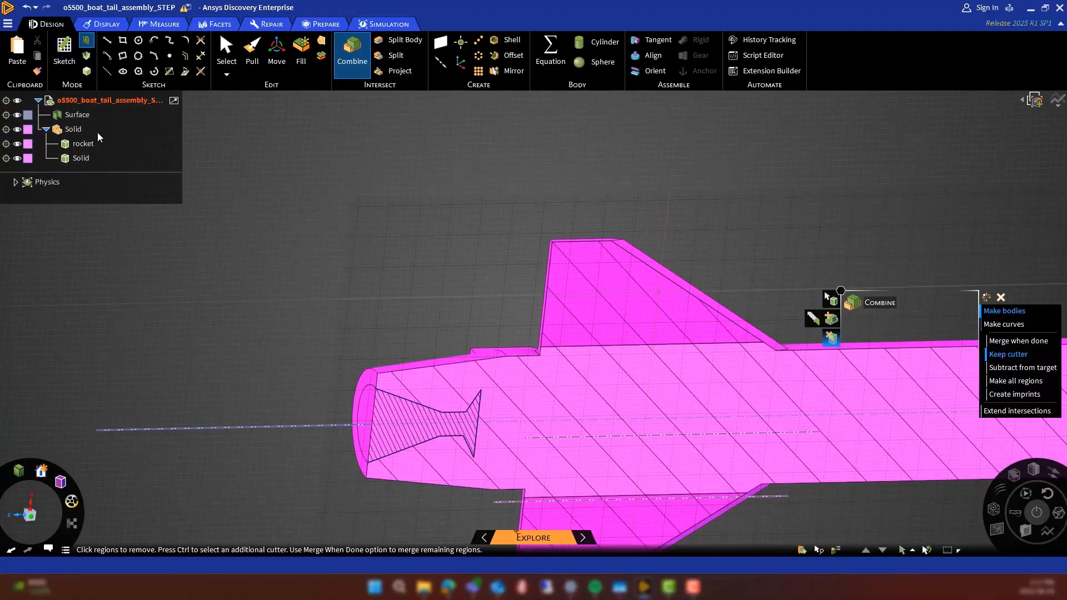
right_click(77, 120)
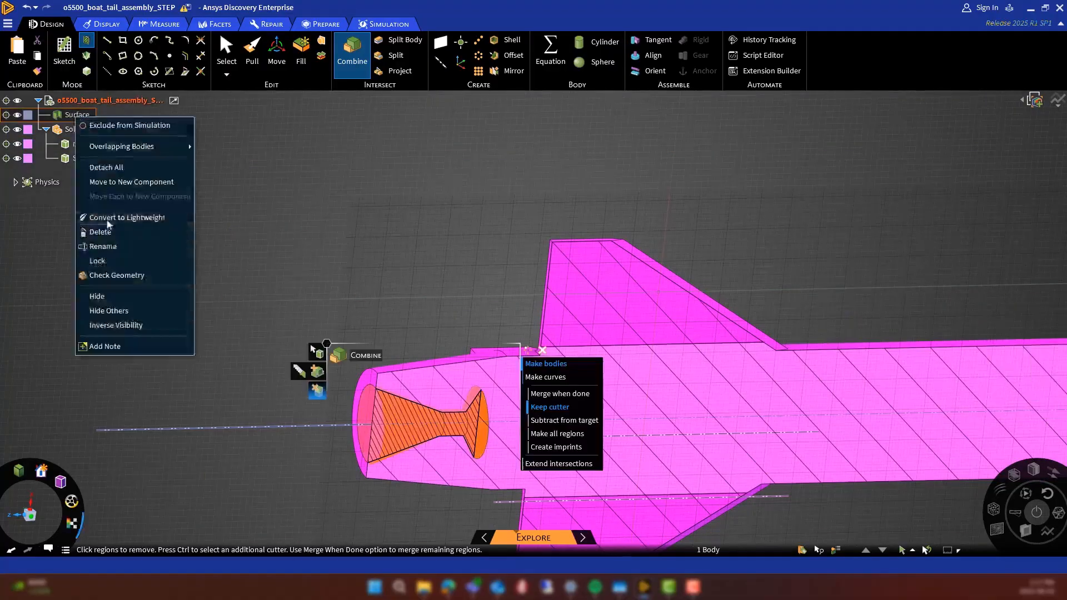
left_click(89, 231)
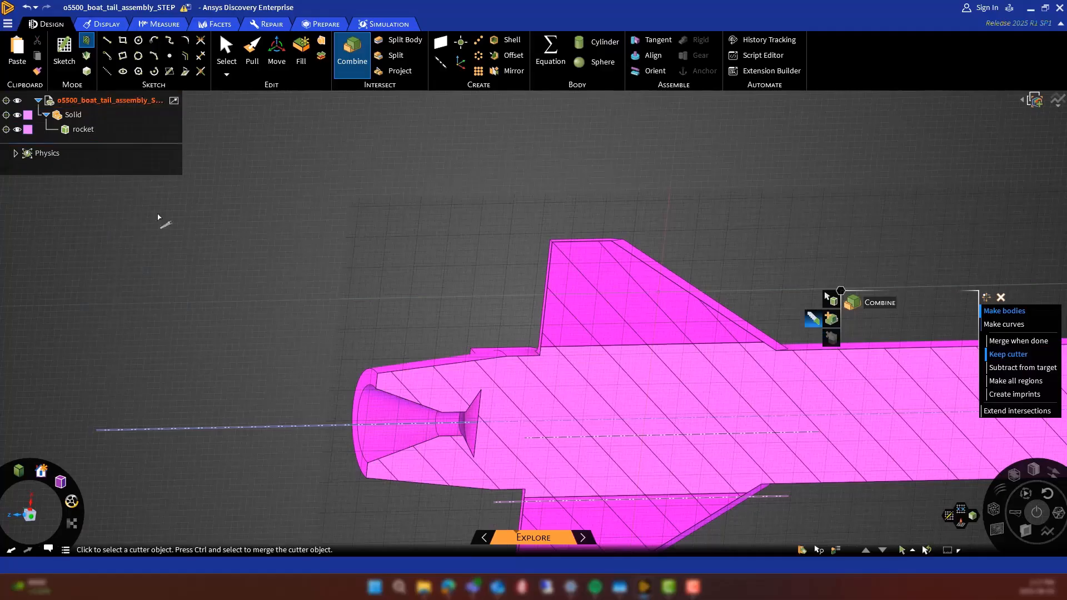
key("Escape")
scroll(143, 359, "down", 6)
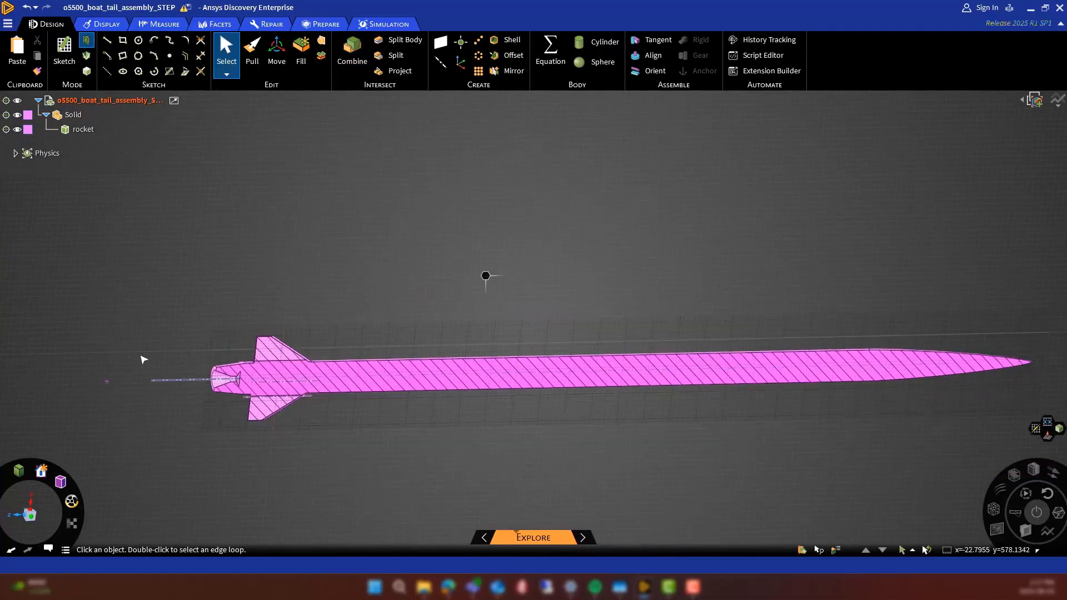
scroll(346, 378, "up", 1)
left_click(32, 517)
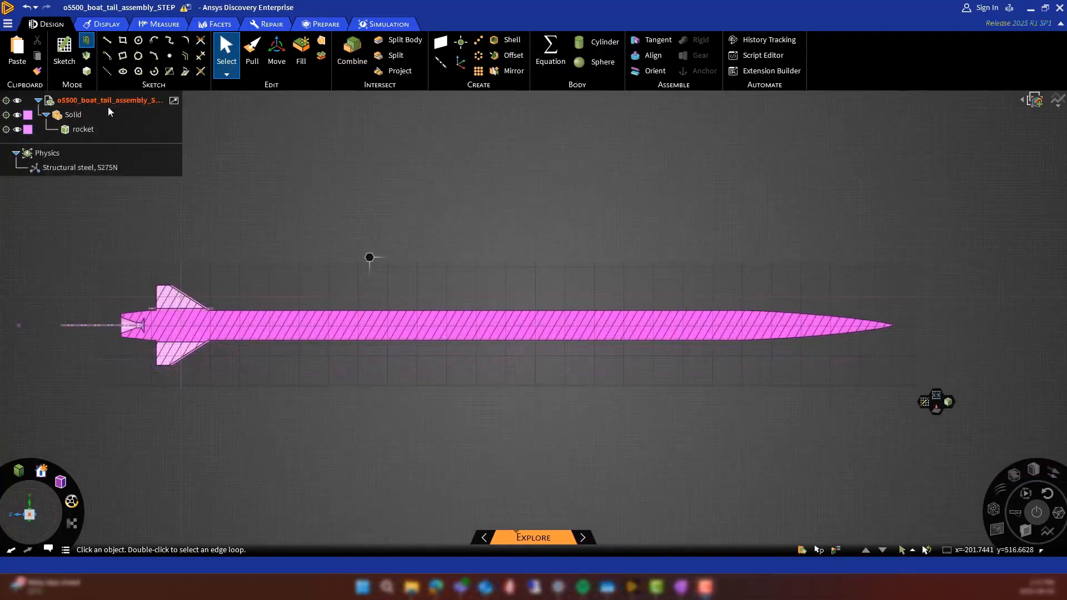
left_click(86, 71)
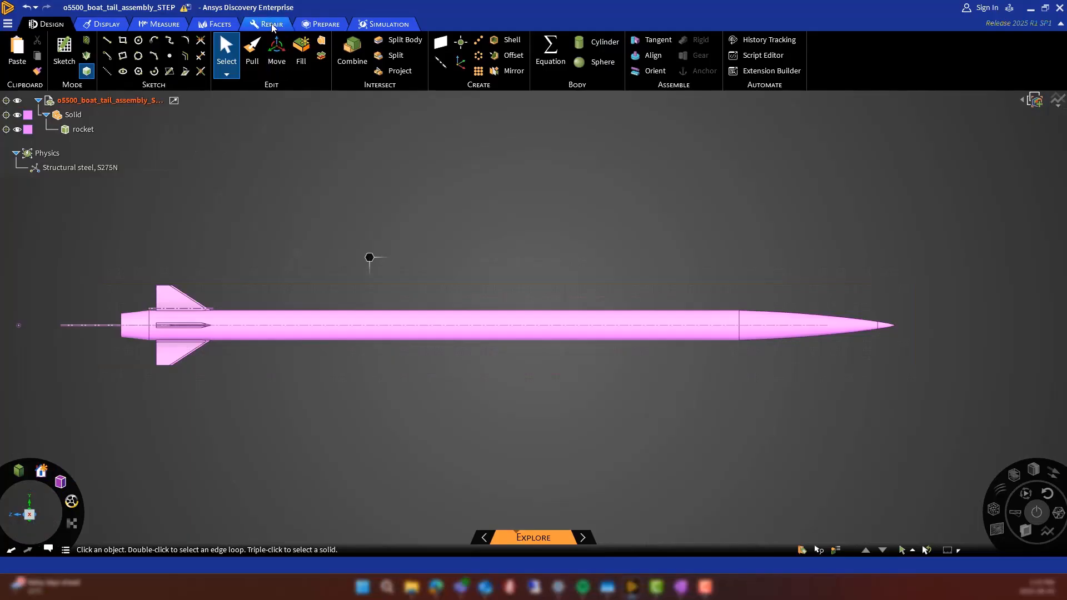
Check the rocket for gaps, missing faces, split edges, duplicates, small faces and inexact edges with the repair tools
left_click(271, 25)
left_click(76, 57)
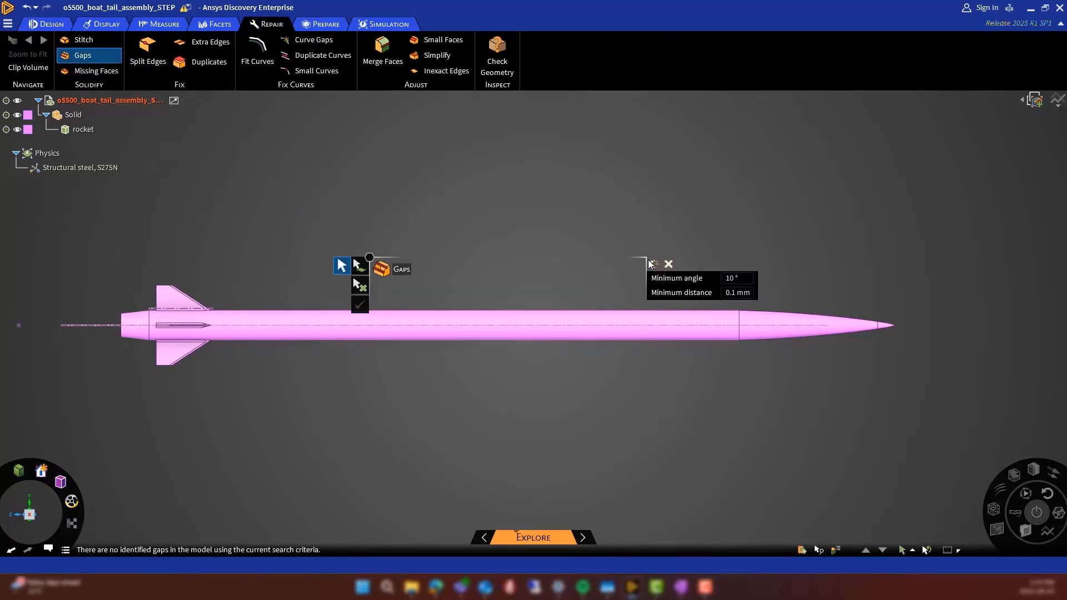
left_click(109, 71)
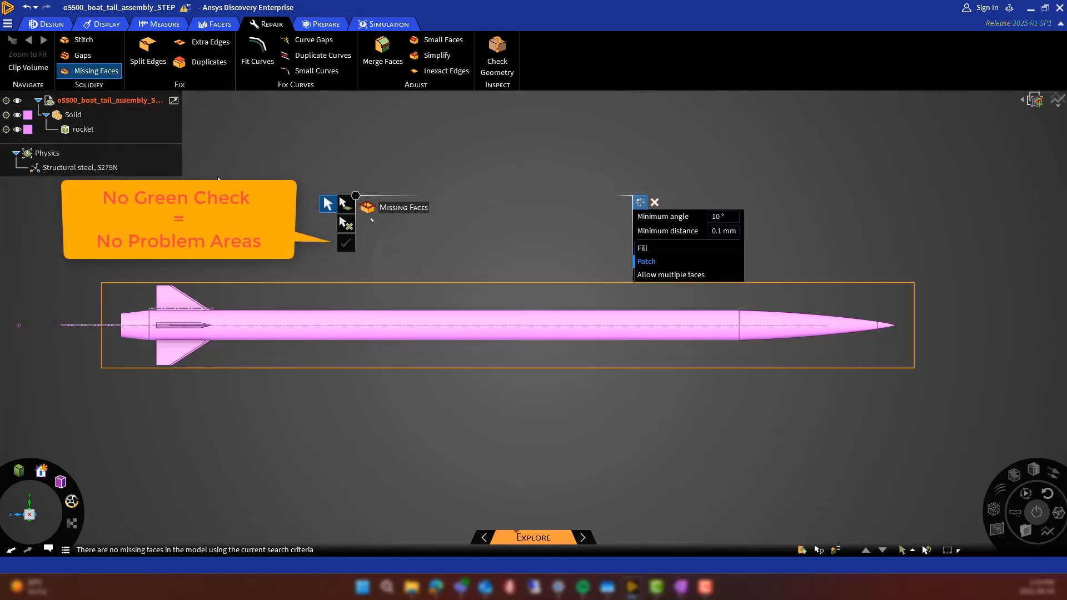
left_click(144, 51)
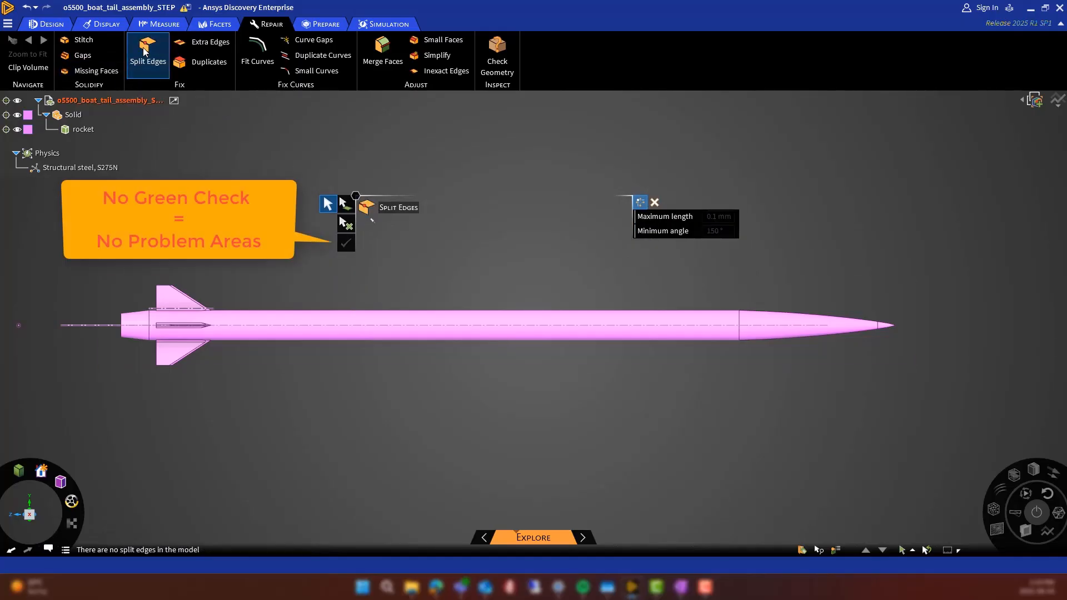
left_click(208, 53)
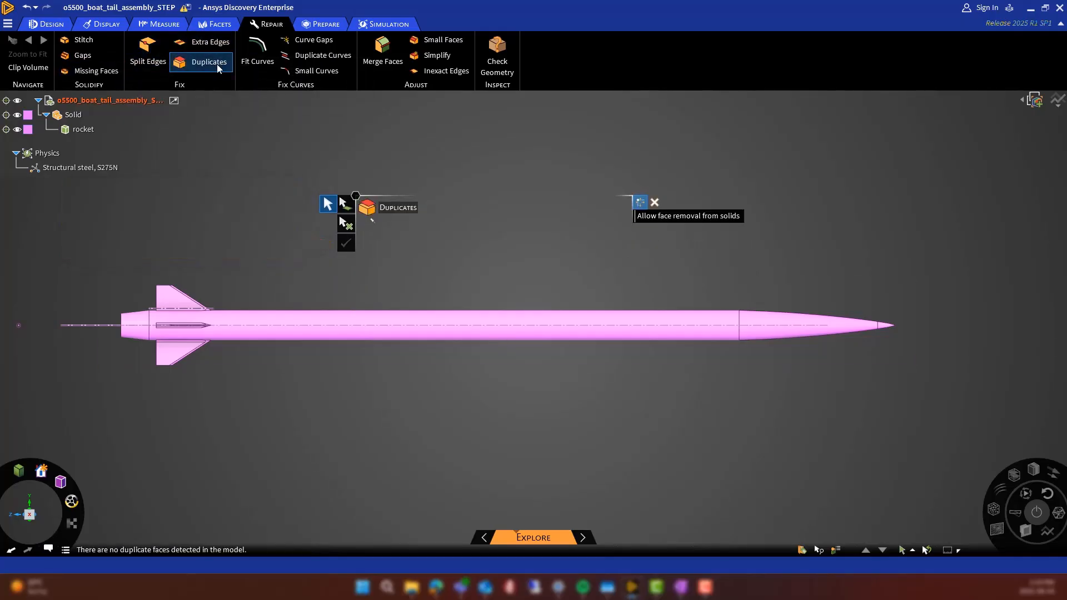
left_click(449, 40)
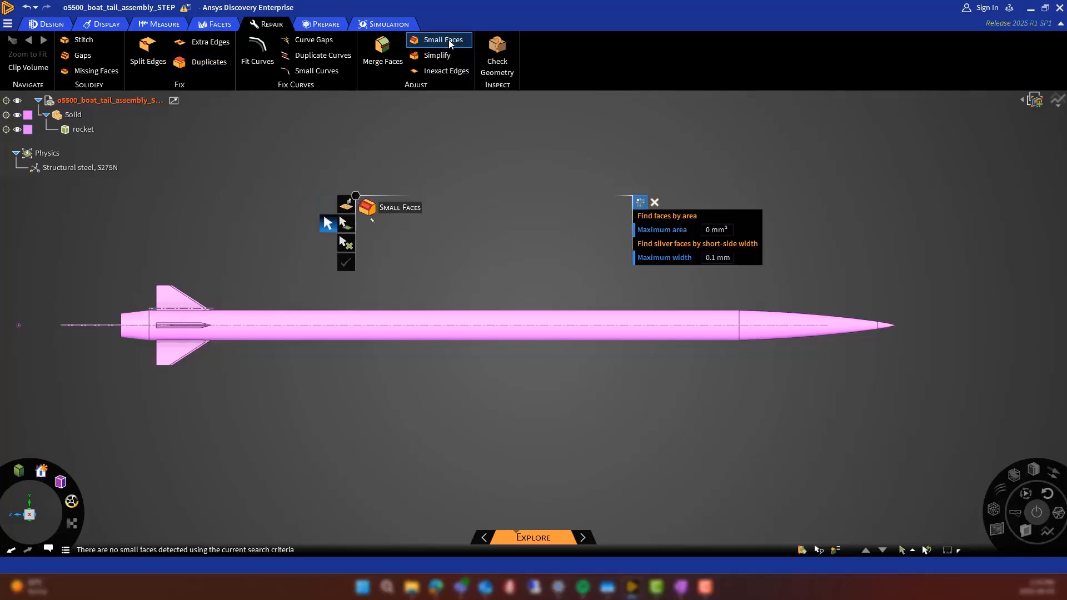
left_click(444, 72)
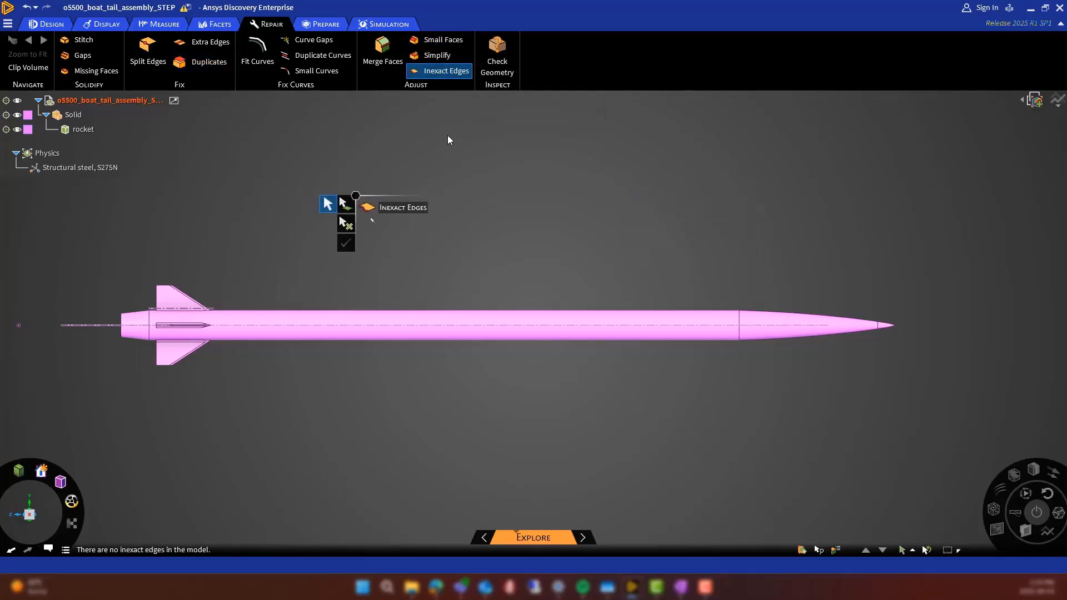
Run Check Geometry on the model, close its report and bring up the geometry preparation tools
left_click(498, 61)
left_click_drag(456, 323, 514, 137)
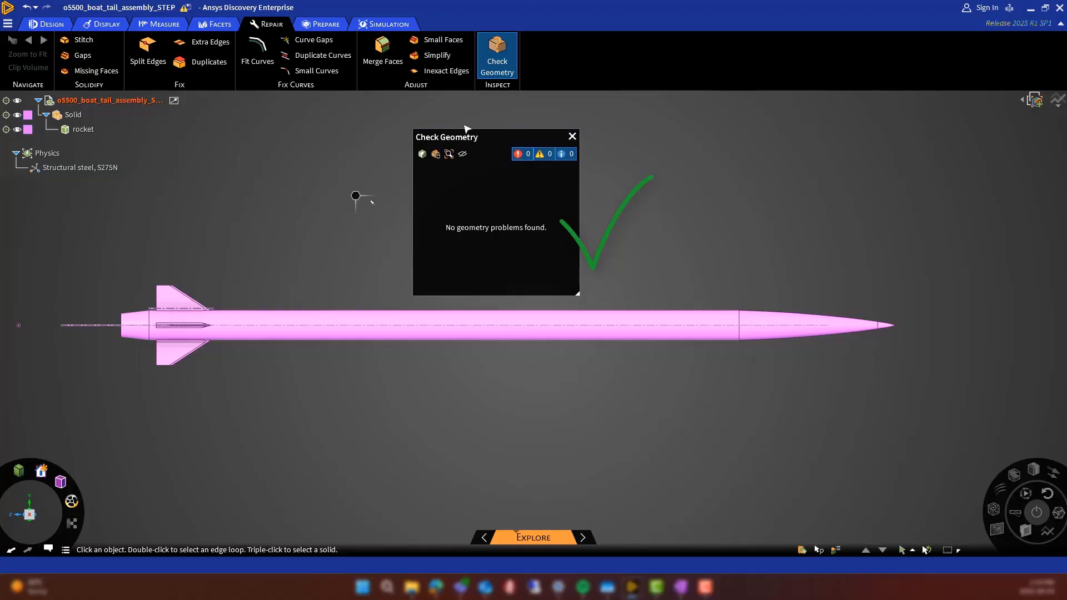
left_click(572, 136)
left_click(321, 23)
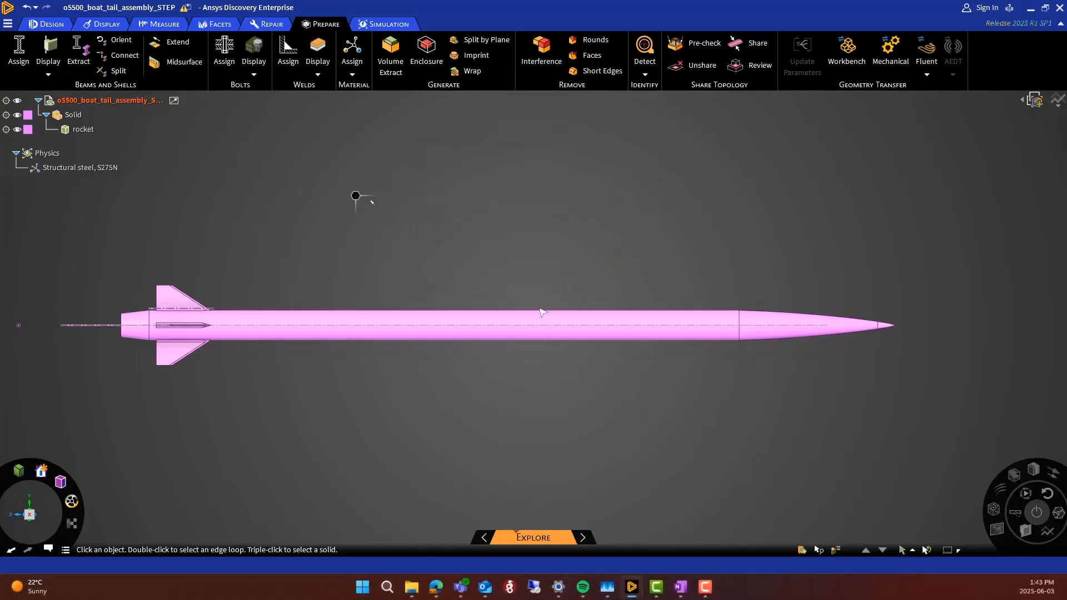